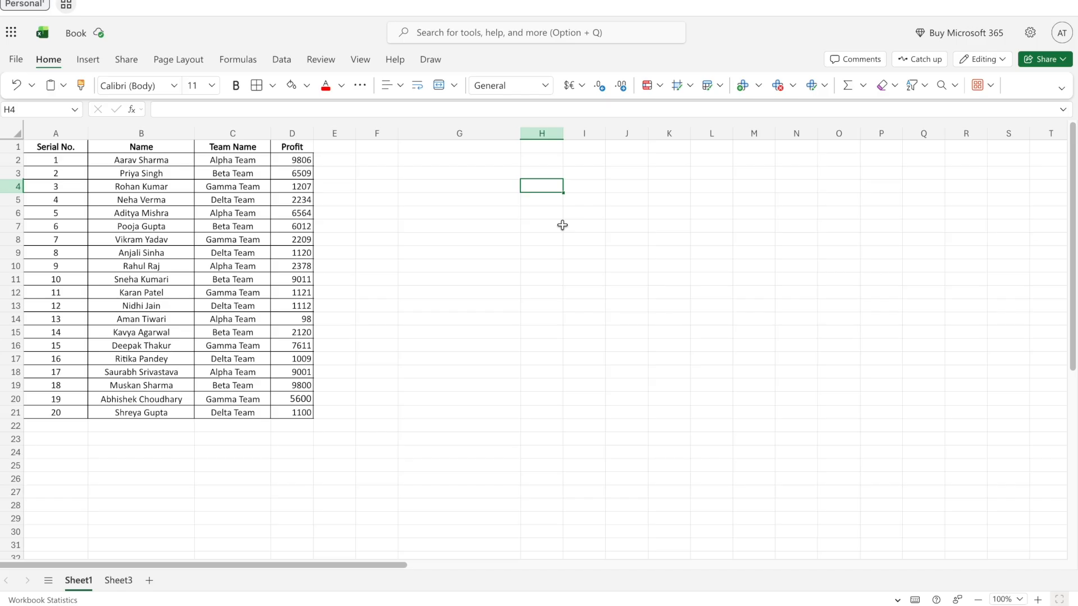
# - Enter the label Sum in cell H4 and move to the adjacent cell I4
pyautogui.write('sUM')
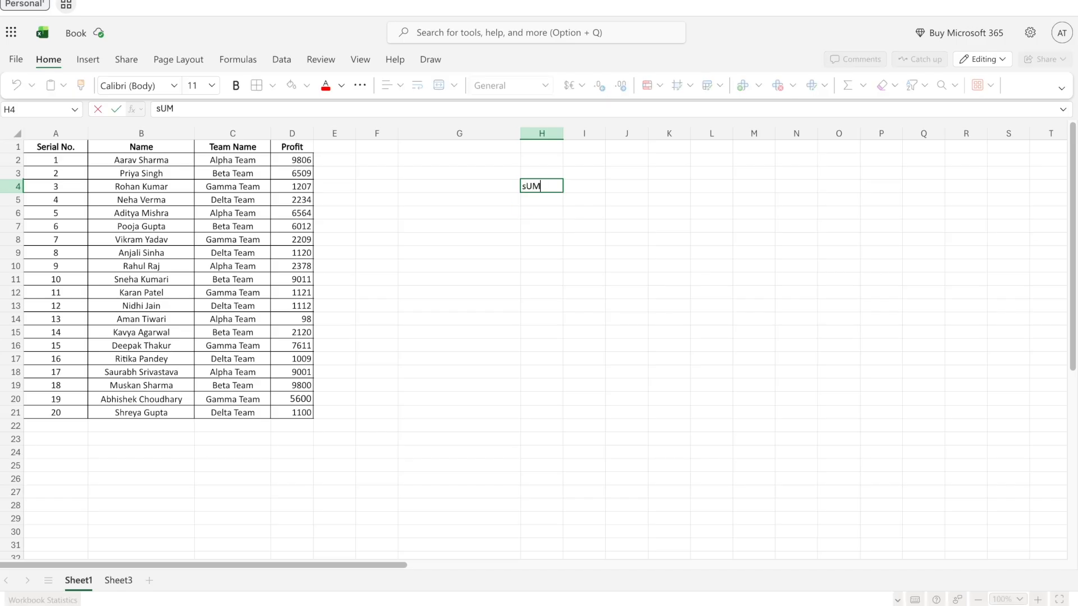
pyautogui.press('BackSpace')
pyautogui.press('BackSpace')
pyautogui.press('BackSpace')
pyautogui.write('Sum')
pyautogui.press('Return')
pyautogui.press('Up')
pyautogui.press('Right')
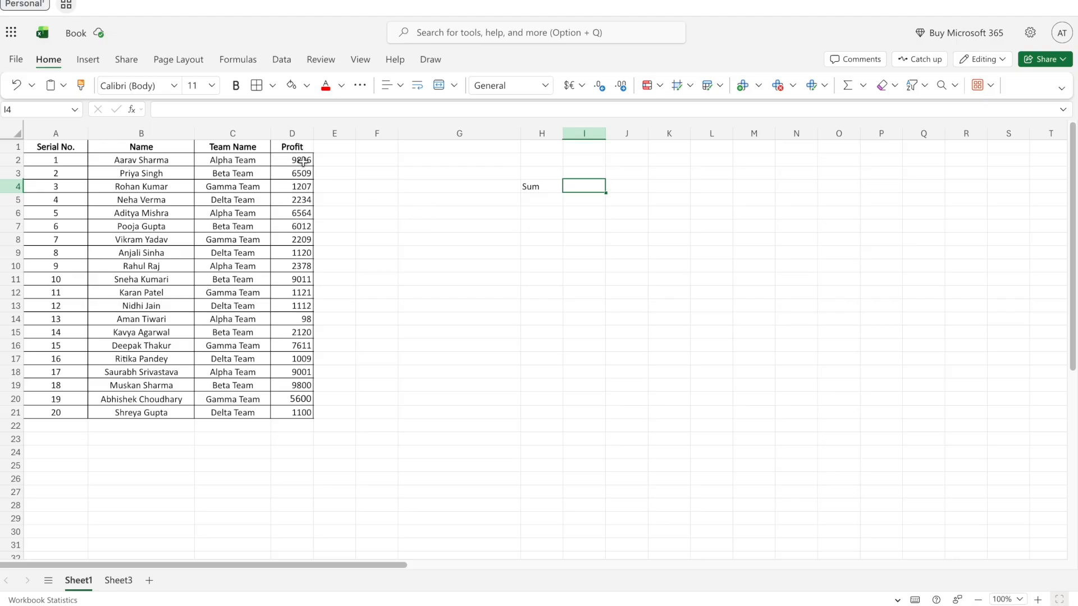
# - Check the quick totals of the Profit ranges D2:D3, D2:D11 and D2:D21
pyautogui.moveTo(303, 162); pyautogui.dragTo(302, 171)
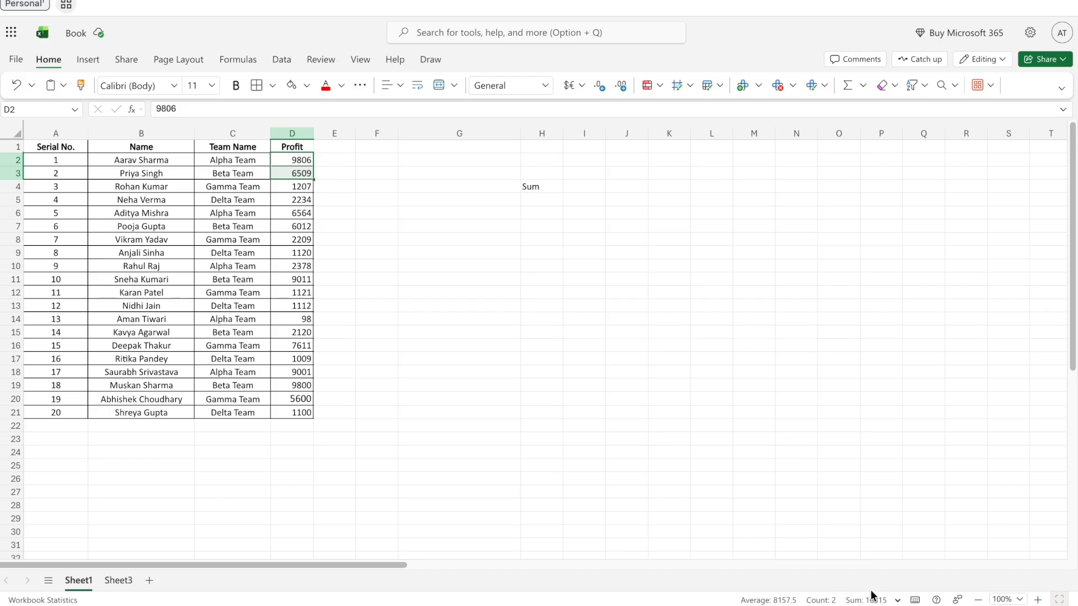
pyautogui.moveTo(300, 161); pyautogui.dragTo(305, 276)
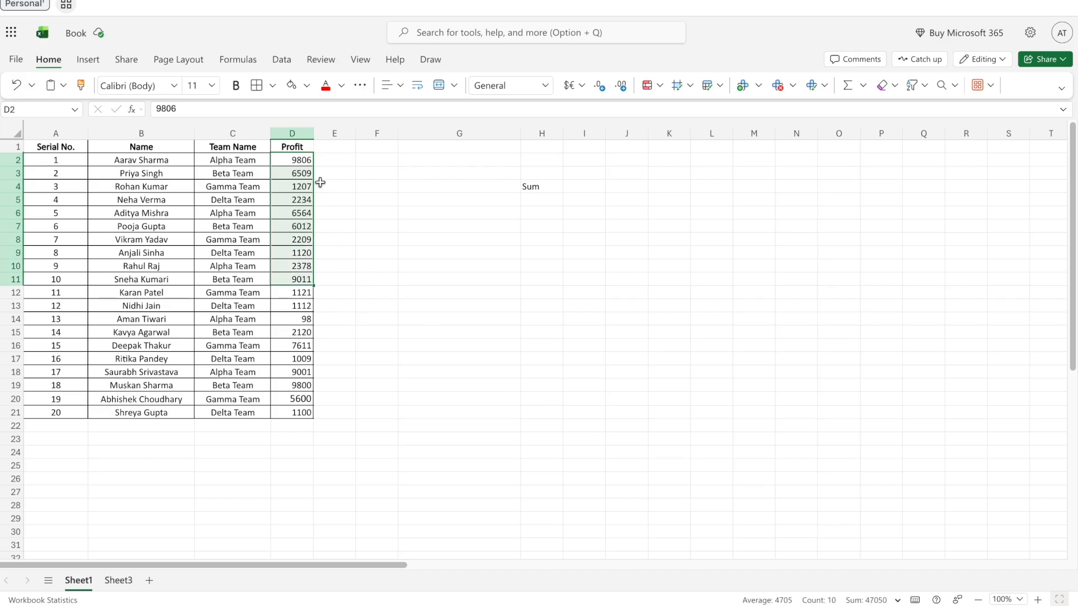
pyautogui.moveTo(301, 159); pyautogui.dragTo(308, 412)
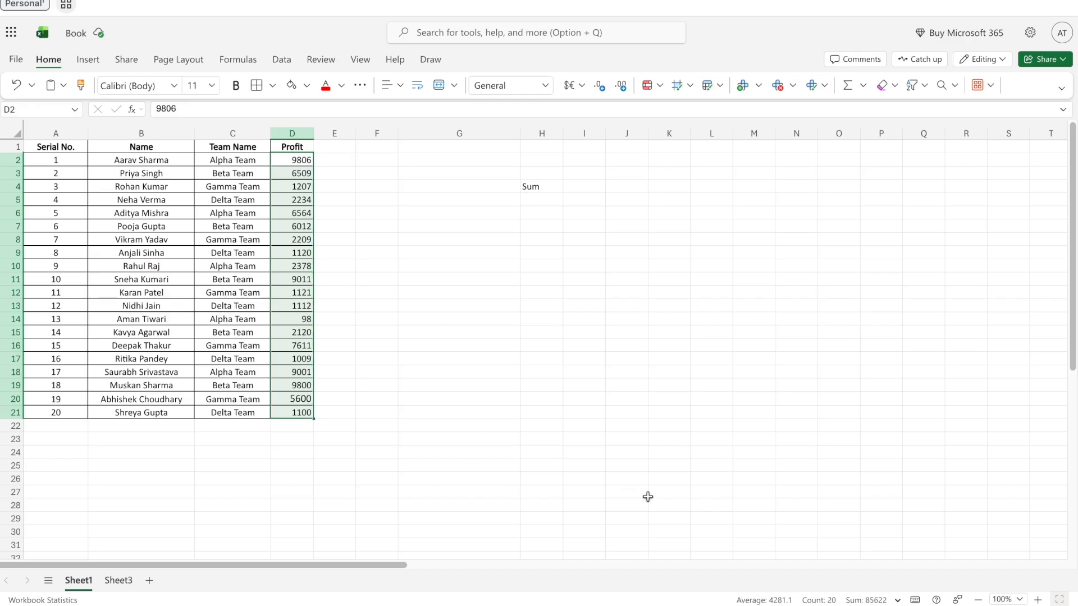
# - Enter a SUM formula in cell I4 that references only the Profit cell D2
pyautogui.click(546, 191)
pyautogui.click(585, 189)
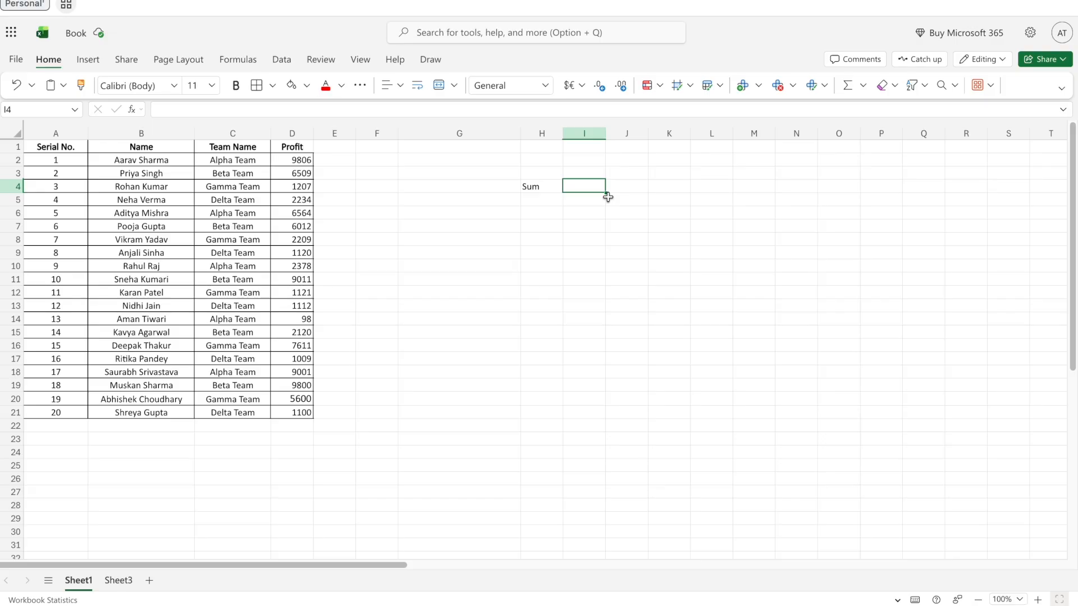
pyautogui.write('=sum')
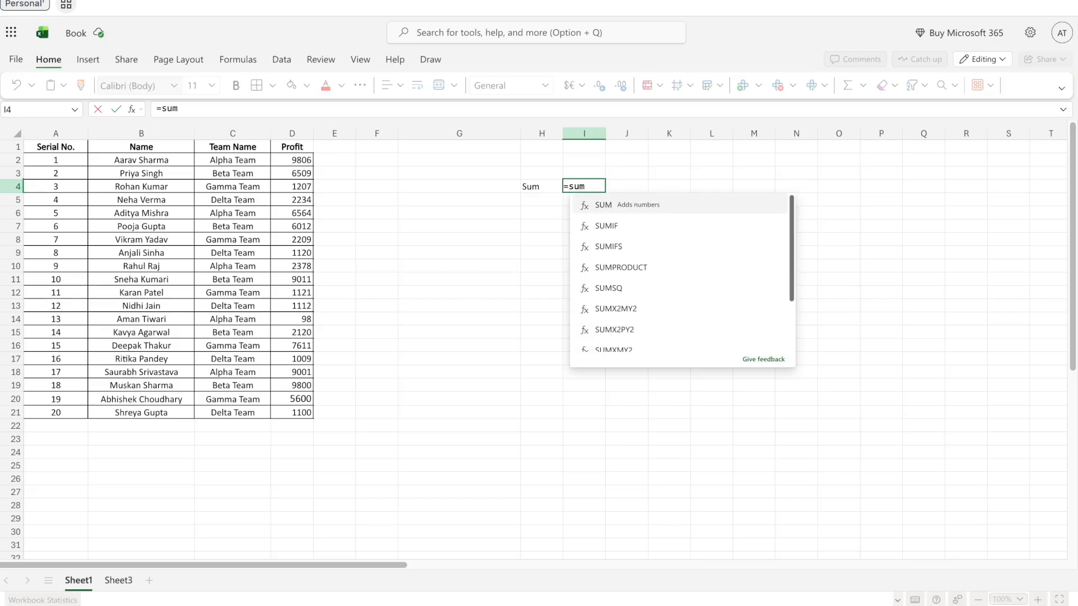
pyautogui.click(607, 204)
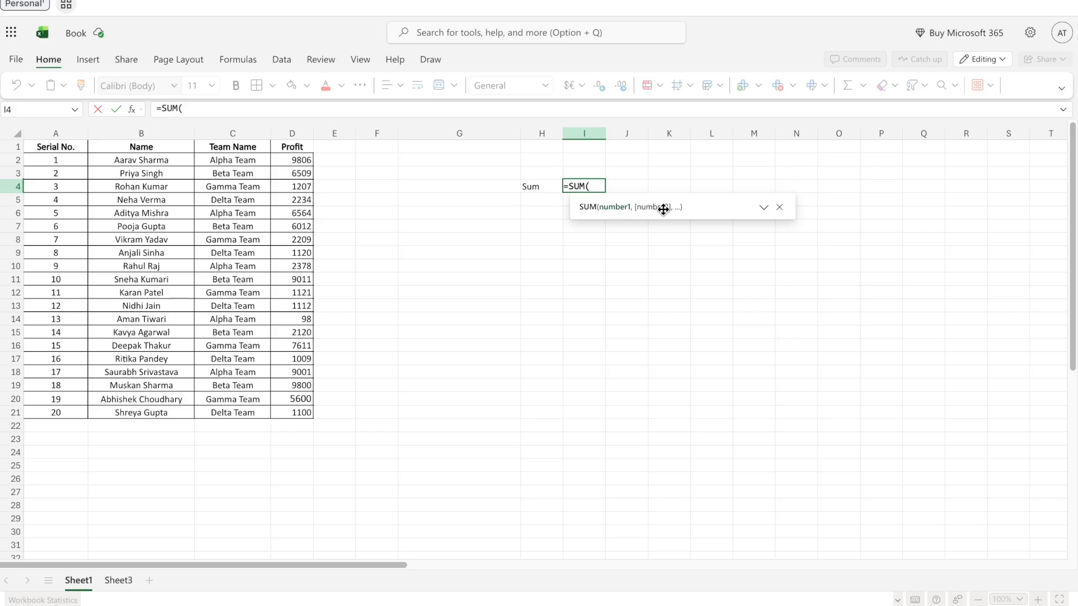
pyautogui.click(298, 160)
pyautogui.press('Return')
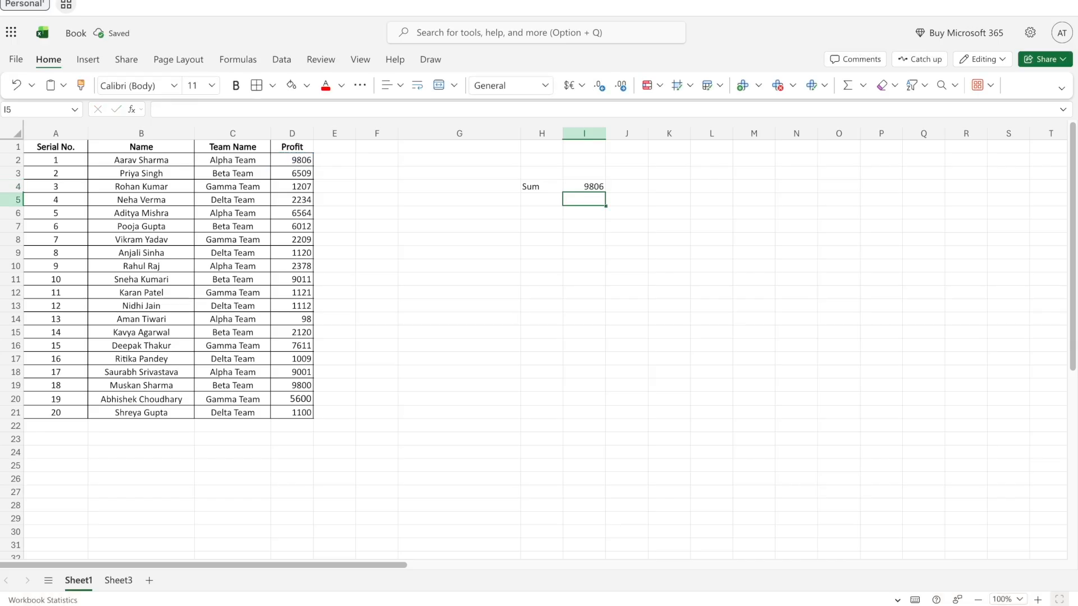
pyautogui.click(300, 161)
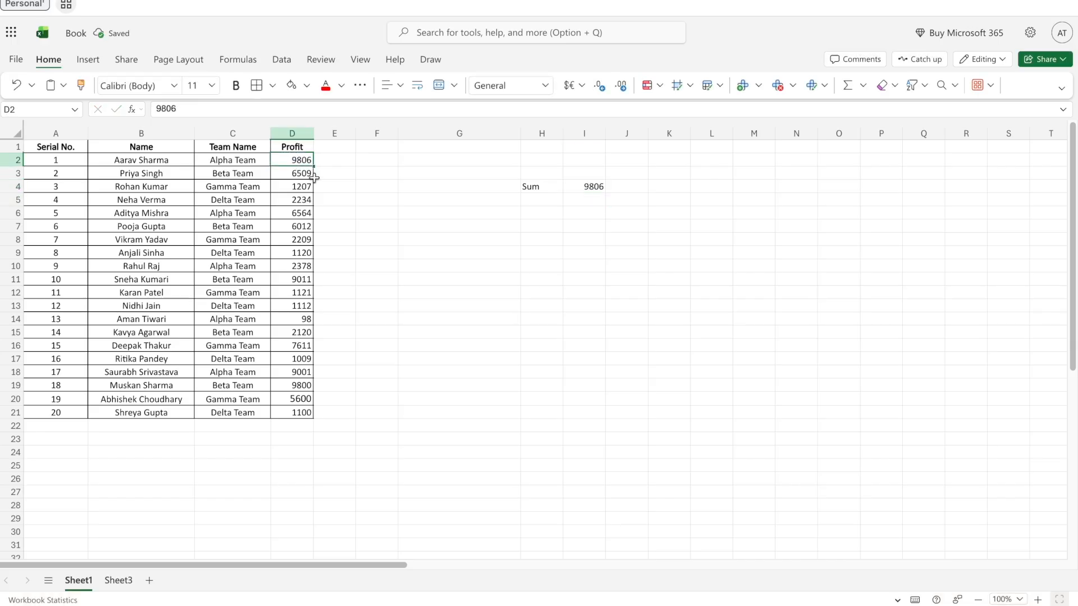
# - Replace the formula in I4 with a SUM of the Profit range D2:D5
pyautogui.click(581, 189)
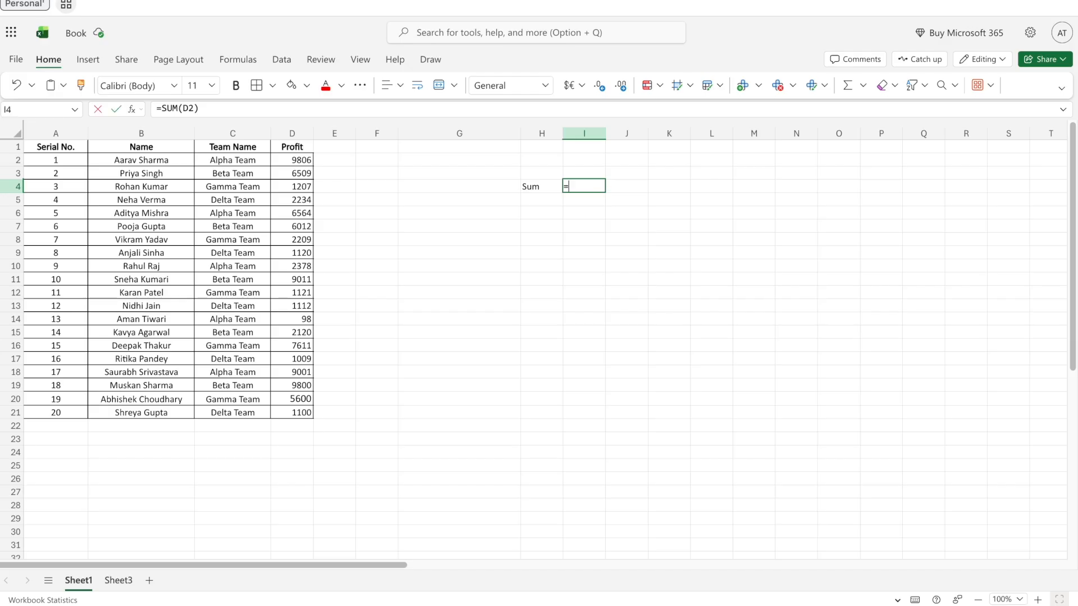
pyautogui.write('=SUM(')
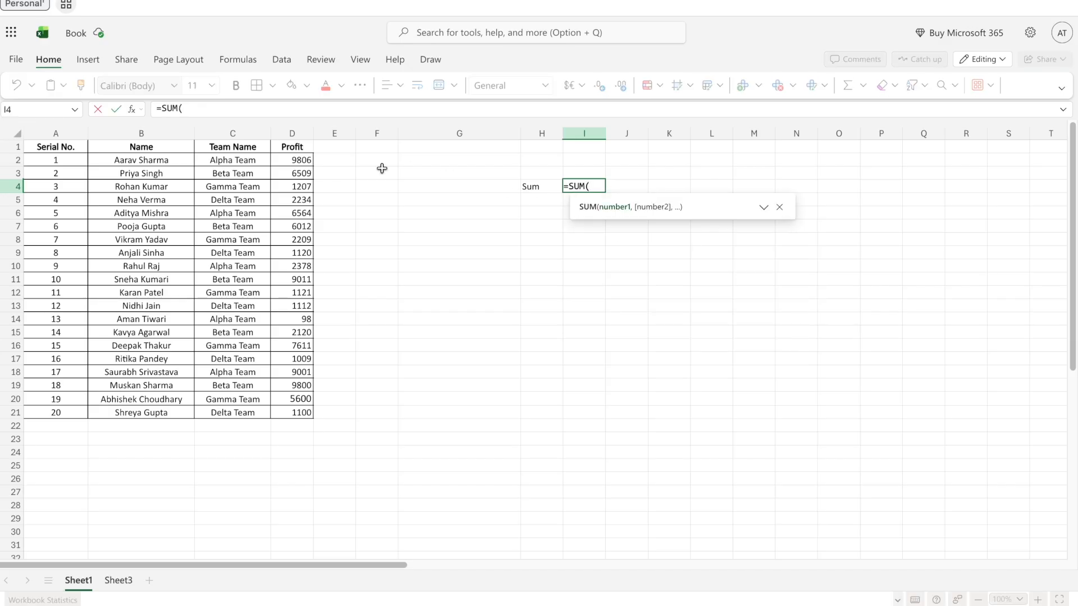
pyautogui.moveTo(303, 161); pyautogui.dragTo(301, 202)
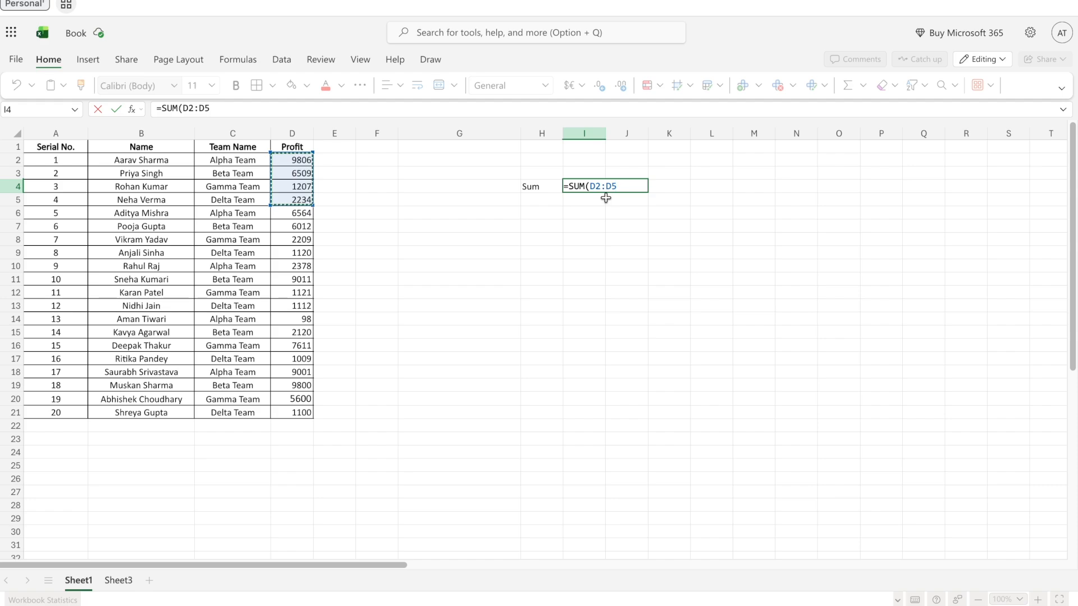
pyautogui.press('Return')
# - Replace the formula in I4 with =SUM(D2:D21) to total the whole Profit column, and review the formula
pyautogui.click(573, 189)
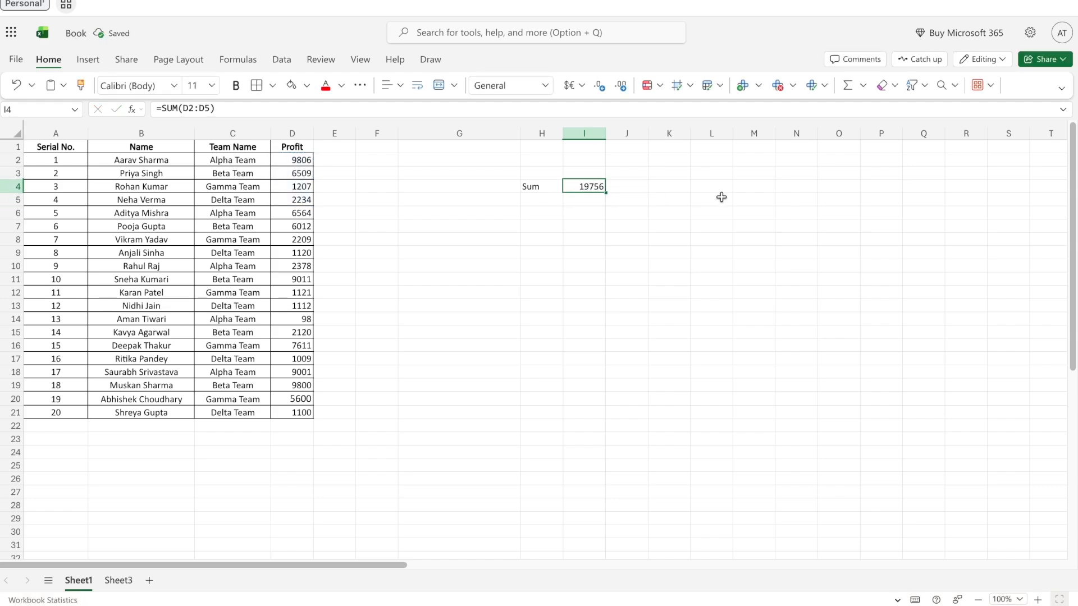
pyautogui.write('=')
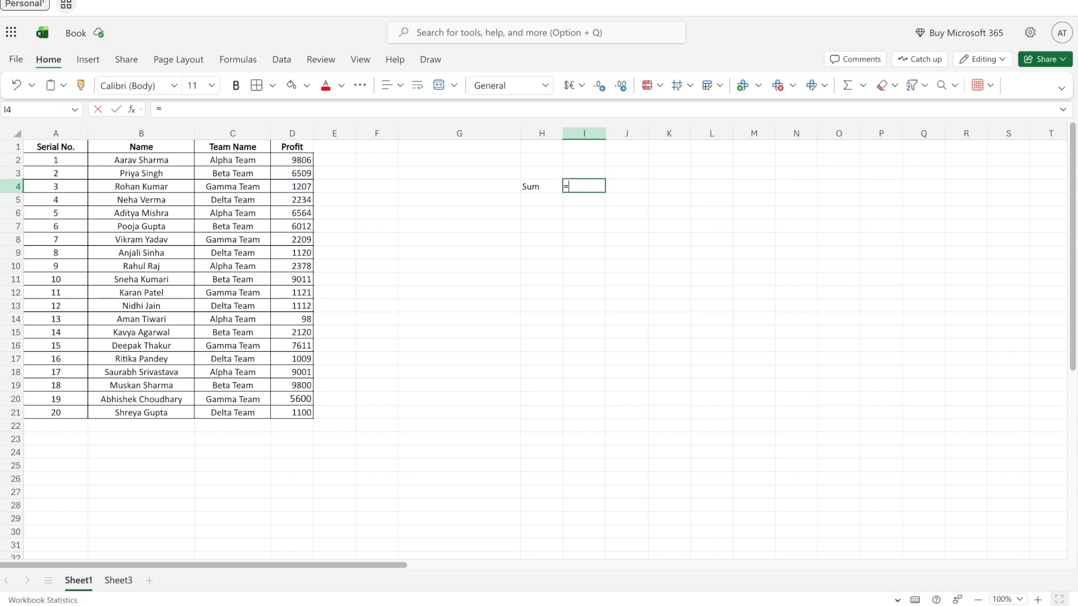
pyautogui.write('sum')
pyautogui.press('Tab')
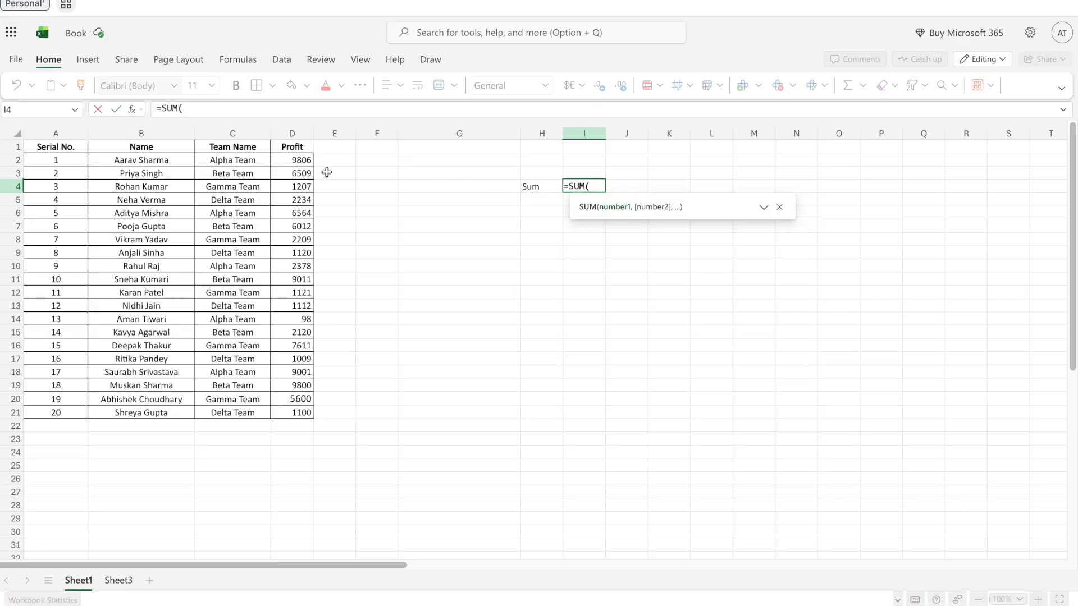
pyautogui.moveTo(296, 163); pyautogui.dragTo(291, 408)
pyautogui.press('Return')
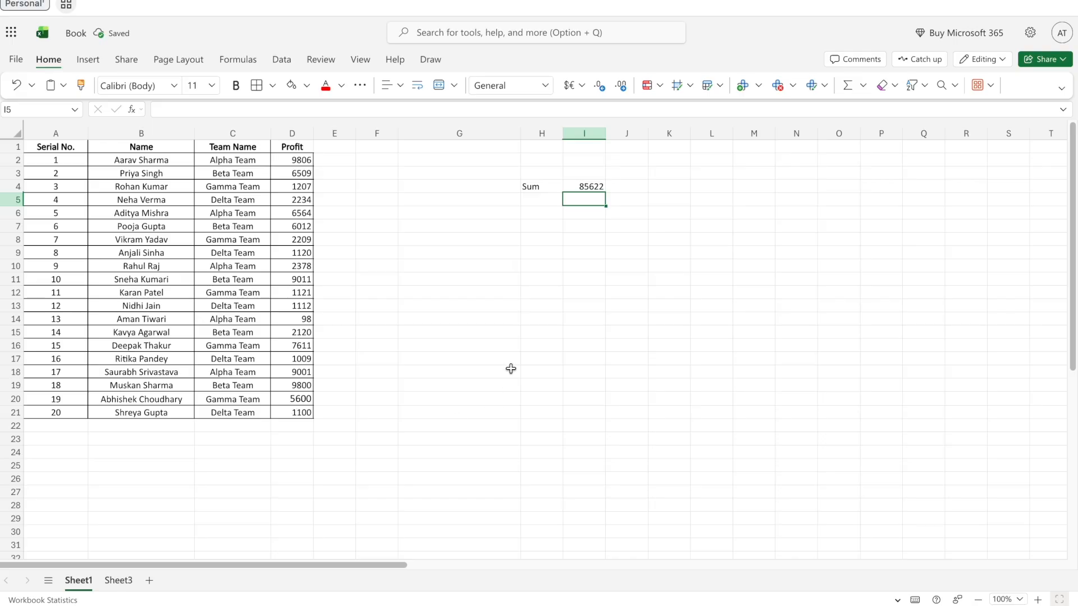
pyautogui.click(583, 186)
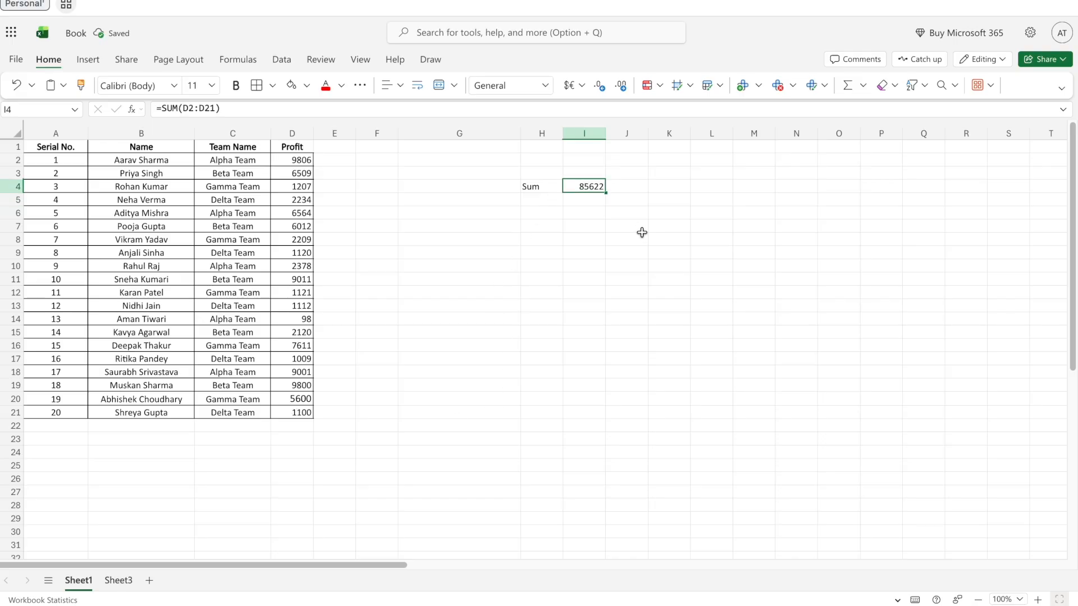
pyautogui.click(238, 109)
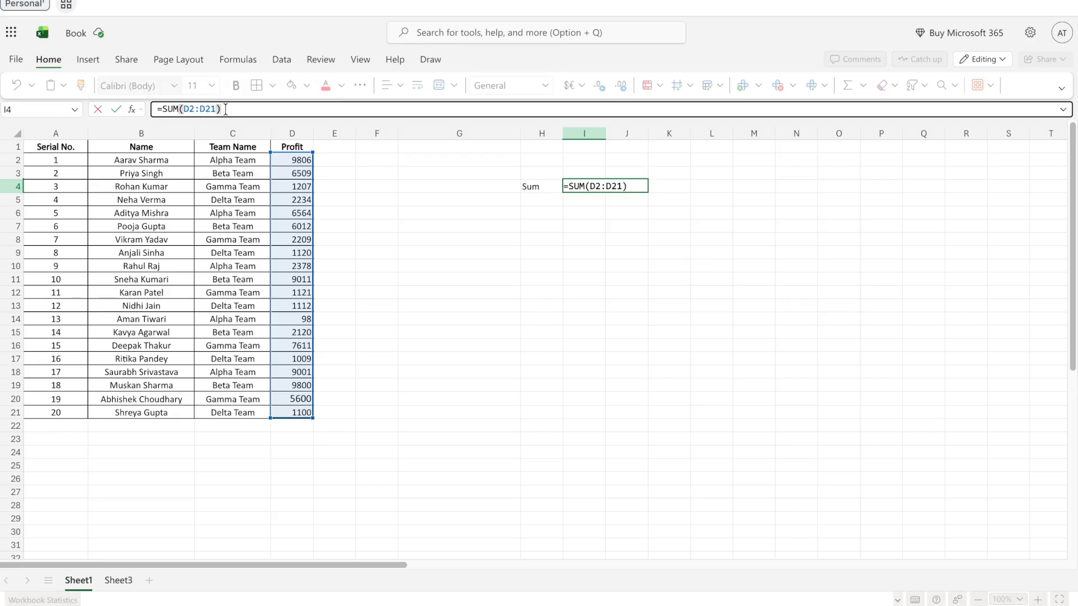
pyautogui.press('Return')
# - Enter the label sumif in cell H6
pyautogui.press('Down')
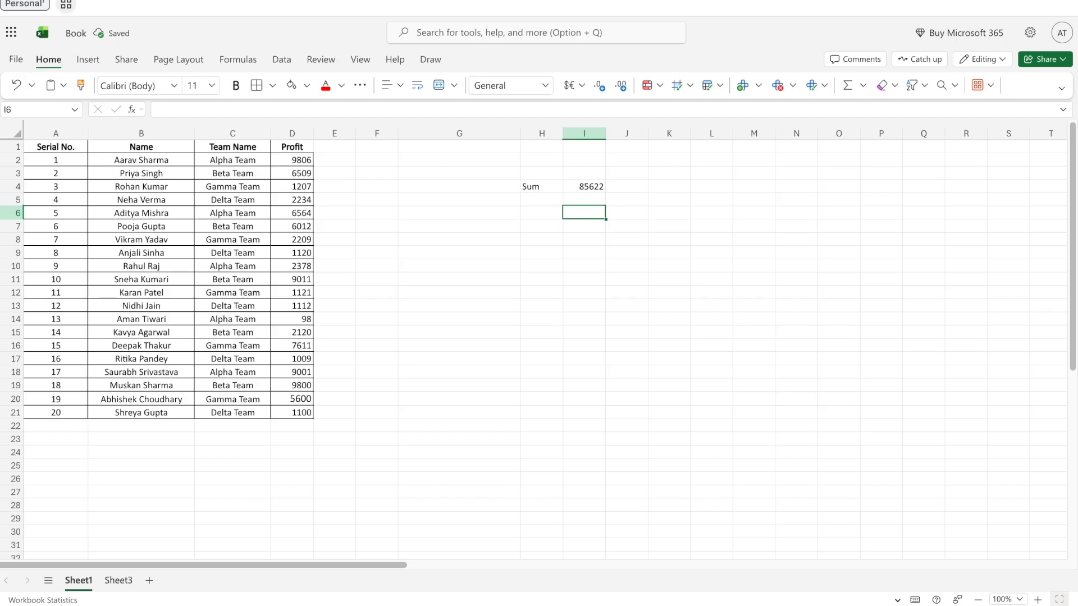
pyautogui.press('Left')
pyautogui.write('sumif')
pyautogui.press('Return')
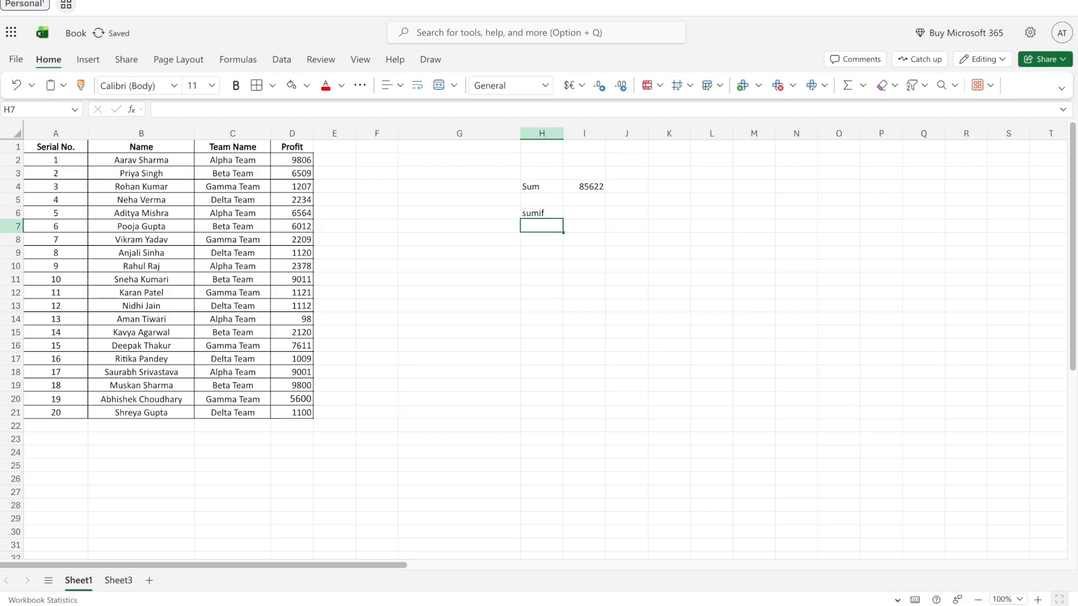
# - Enter =SUMIF(A2:A21,">18") in cell I6 to add the serial numbers greater than 18
pyautogui.press('Up')
pyautogui.press('Right')
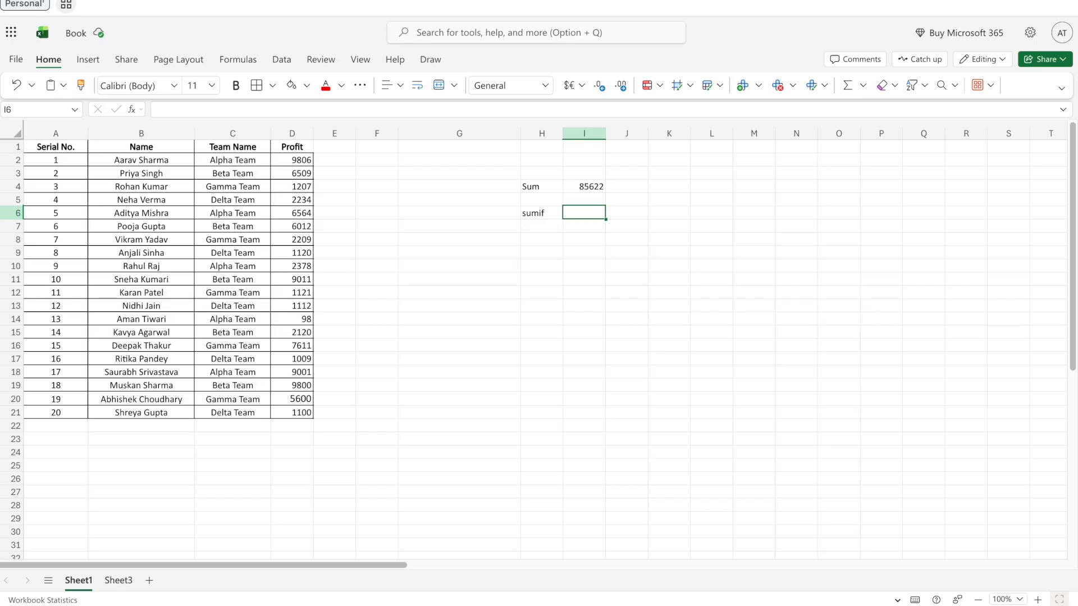
pyautogui.write('=sumi')
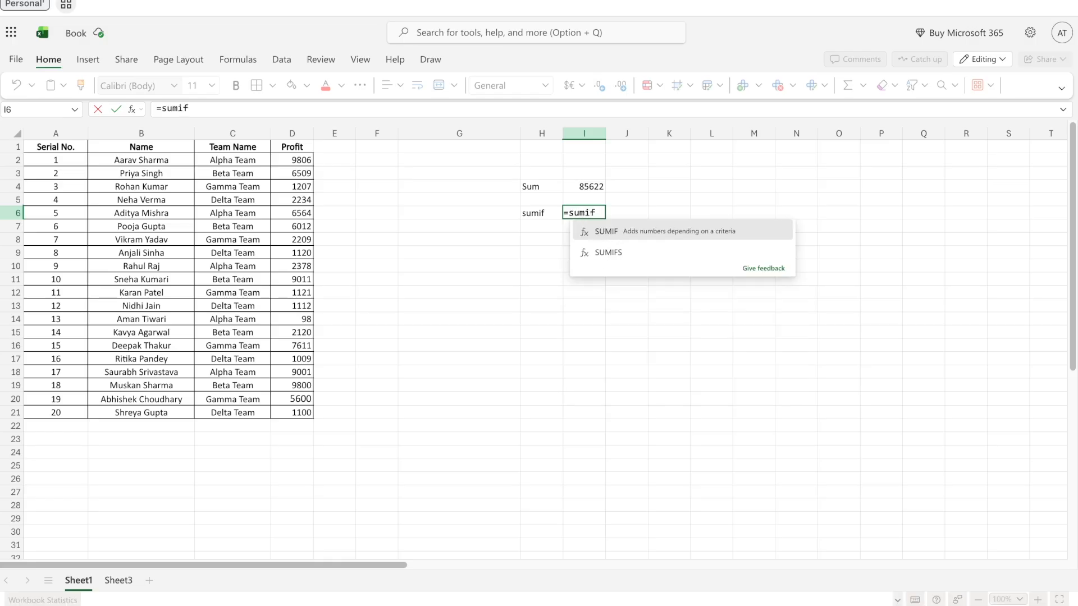
pyautogui.write('f')
pyautogui.press('Tab')
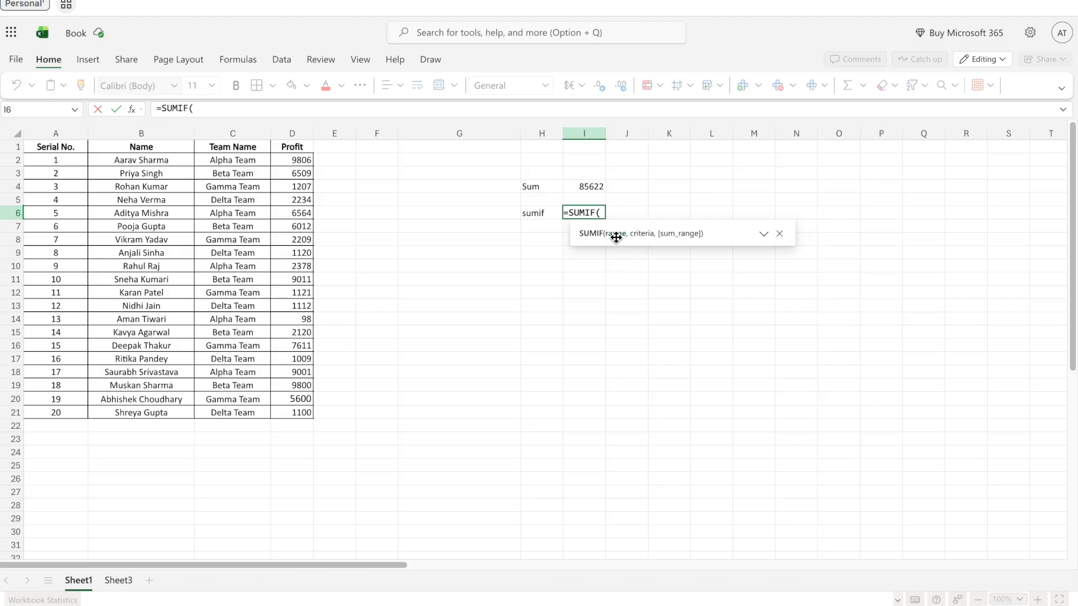
pyautogui.moveTo(57, 160); pyautogui.dragTo(53, 414)
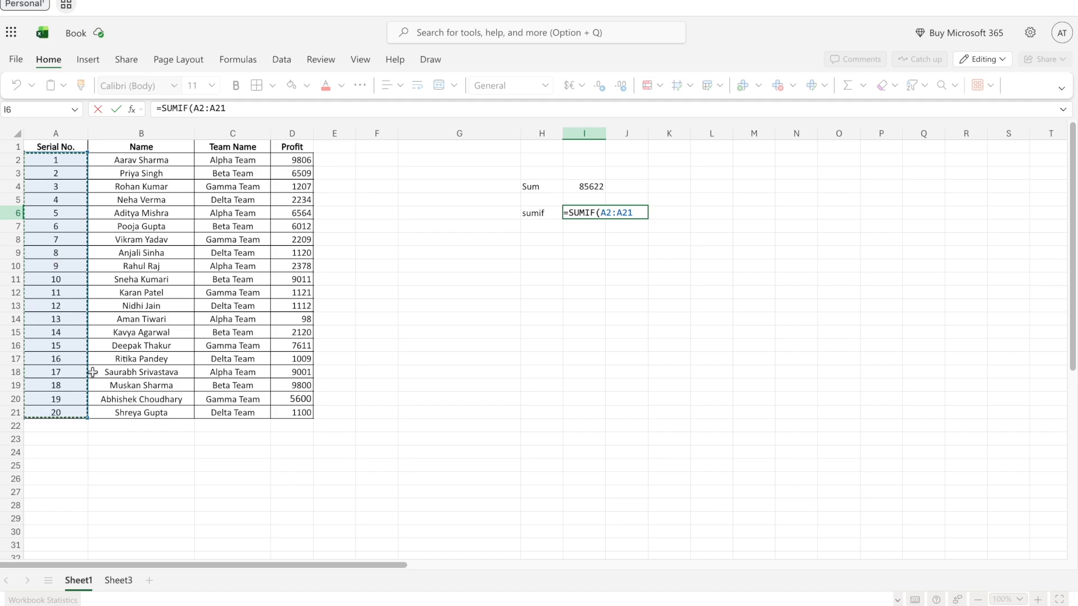
pyautogui.write(',')
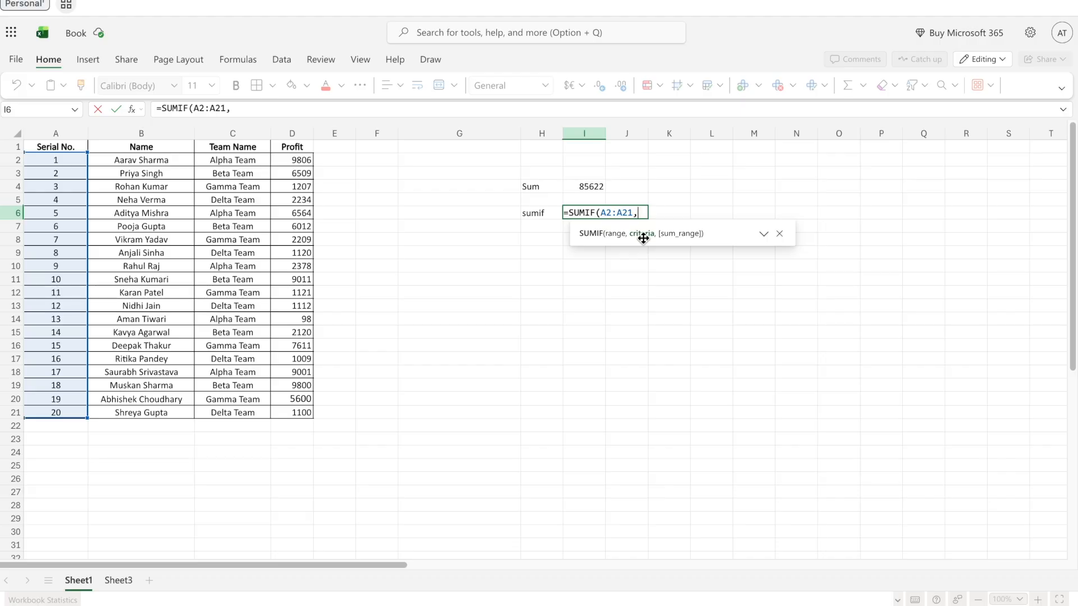
pyautogui.write('">18')
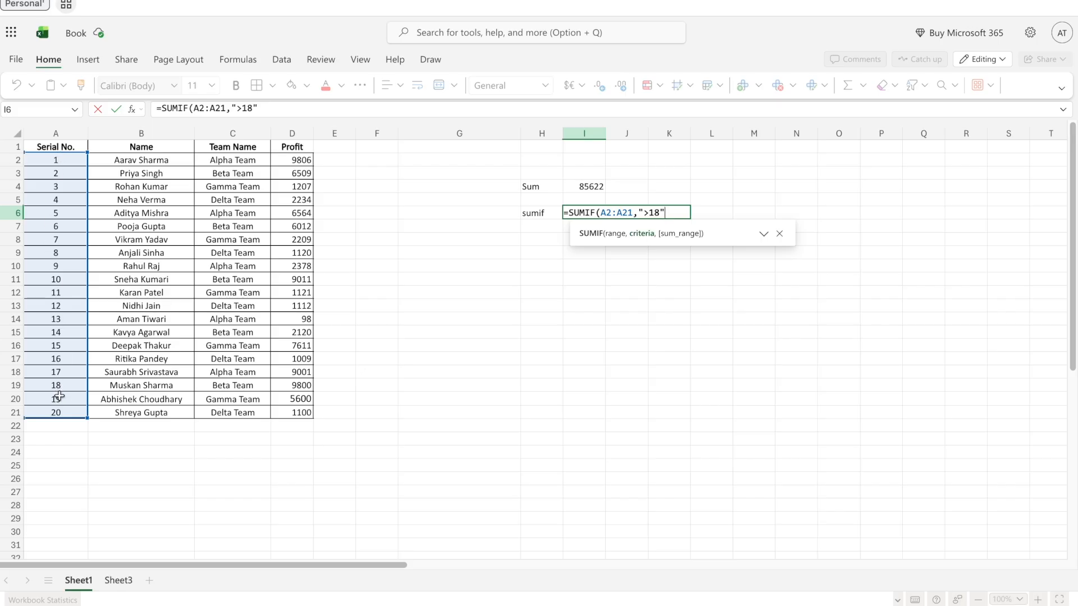
pyautogui.write(',')
pyautogui.press('BackSpace')
pyautogui.write(')')
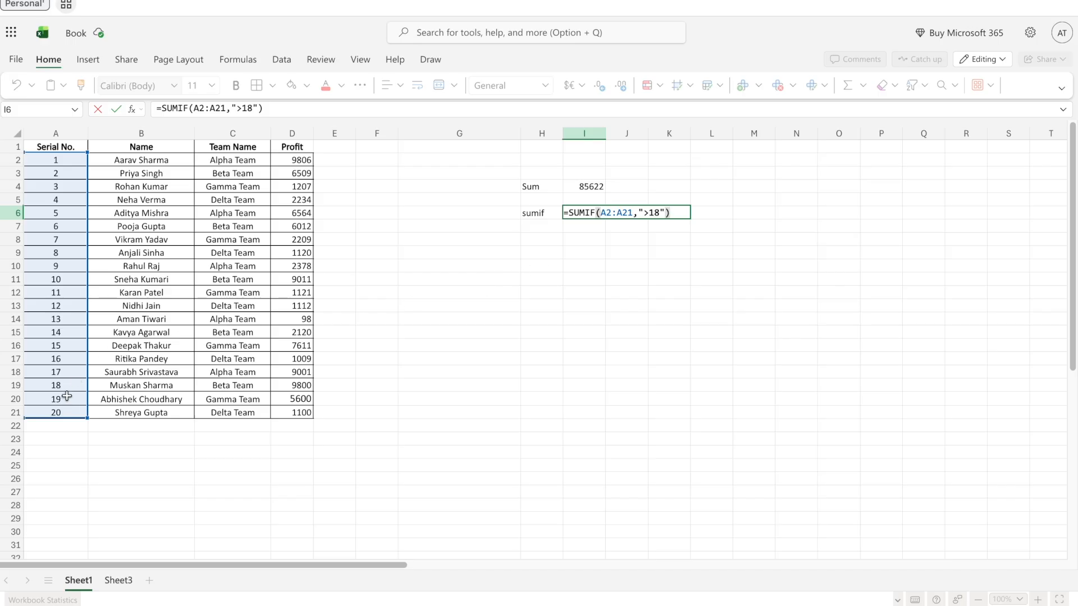
pyautogui.press('Return')
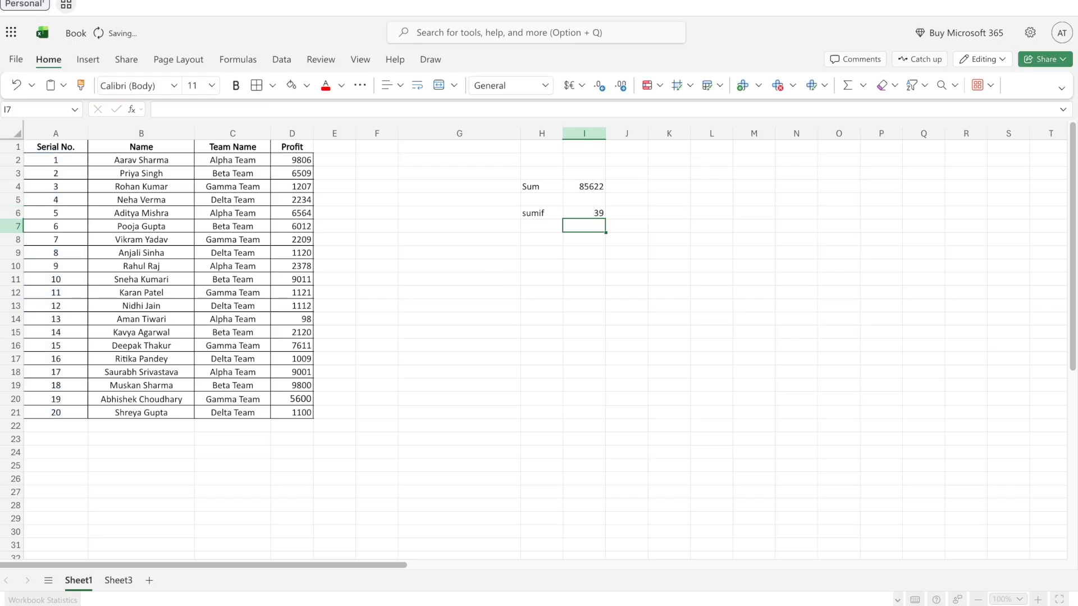
pyautogui.click(576, 212)
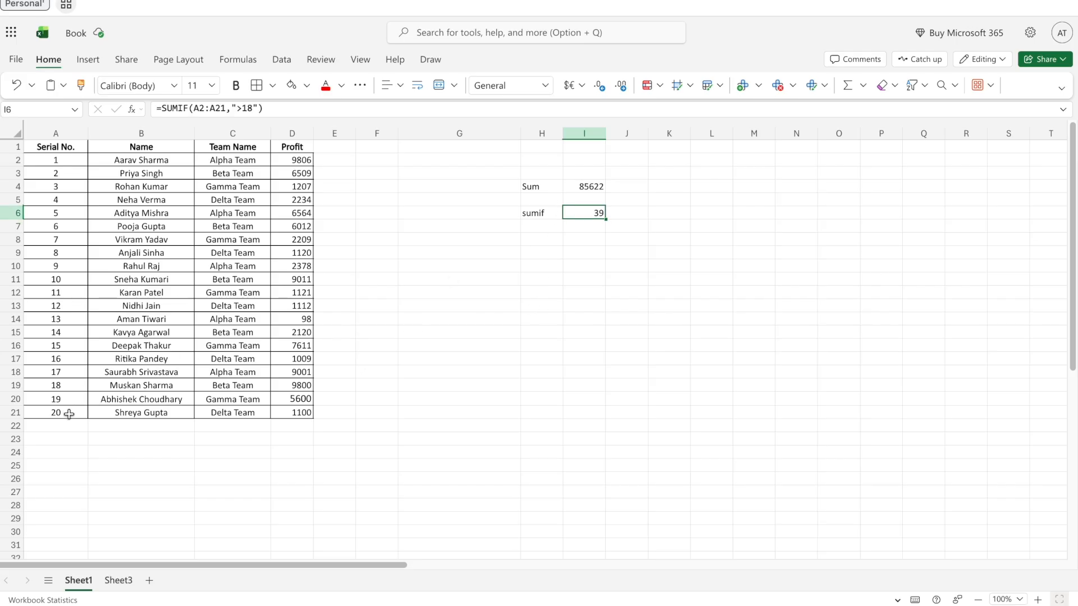
# - Add the Profit range D2:D21 as the sum range of the SUMIF formula in I6
pyautogui.doubleClick(587, 212)
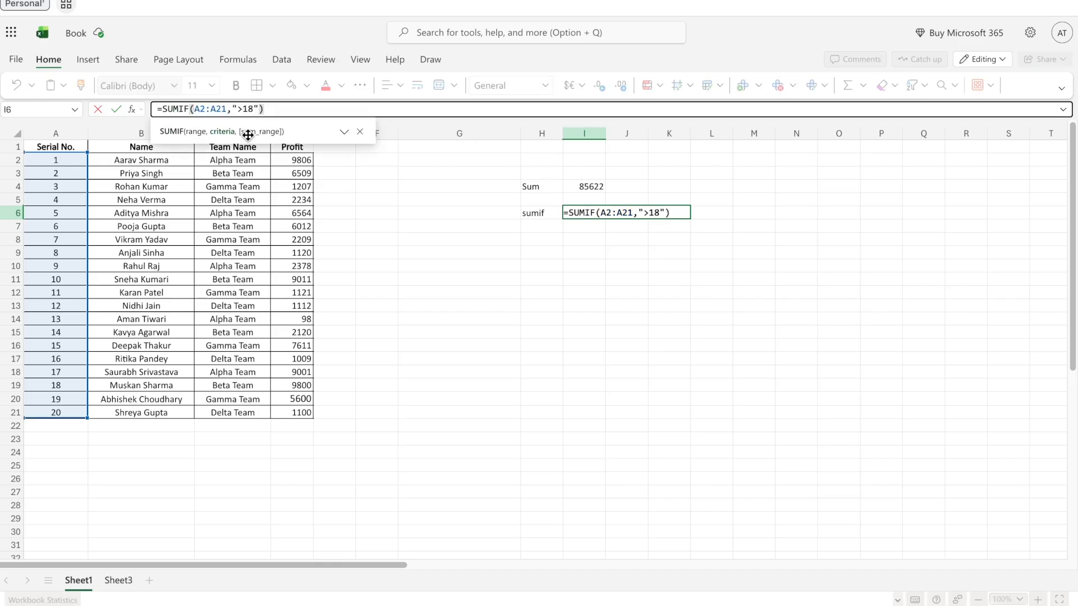
pyautogui.write(',')
pyautogui.moveTo(290, 160); pyautogui.dragTo(303, 268)
pyautogui.moveTo(296, 401); pyautogui.dragTo(295, 411)
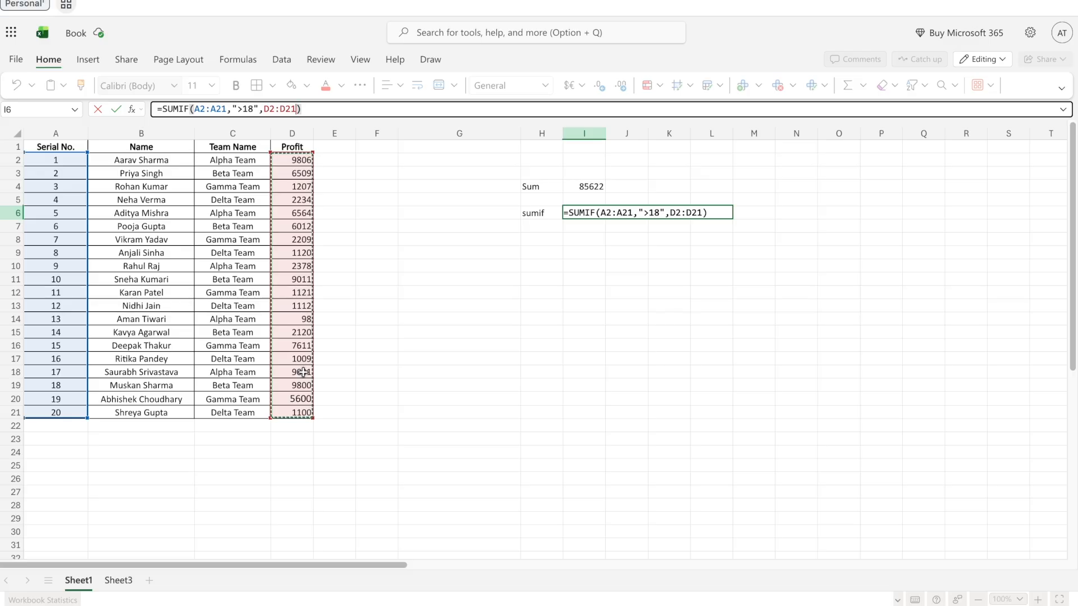
pyautogui.press('Return')
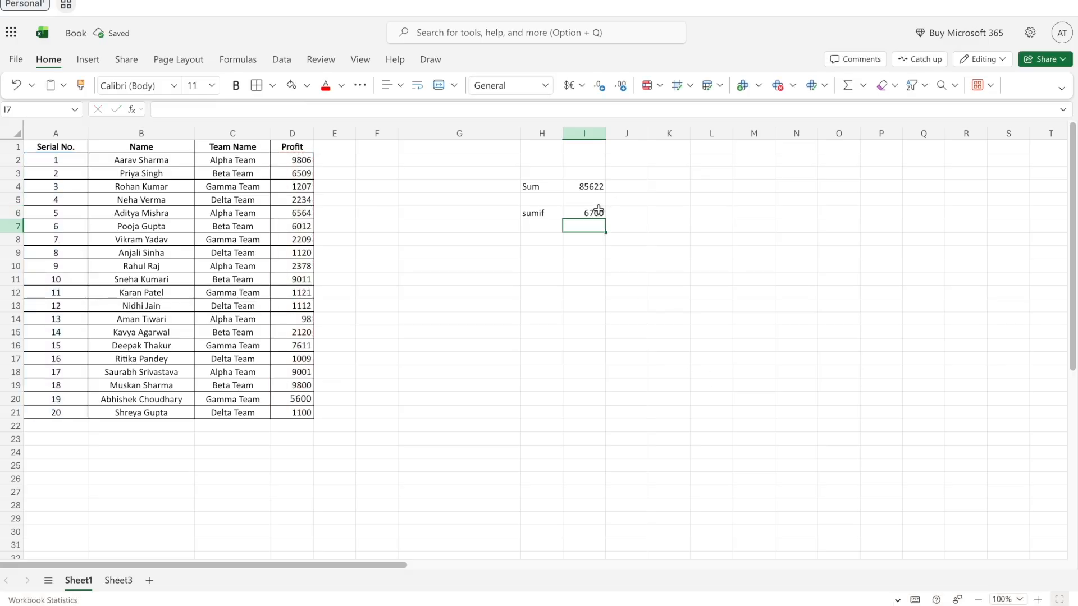
# - Examine the SUMIF criteria range A2:A21 and the serial numbers in A20:A21 that meet the condition
pyautogui.click(597, 212)
pyautogui.moveTo(66, 160); pyautogui.dragTo(63, 411)
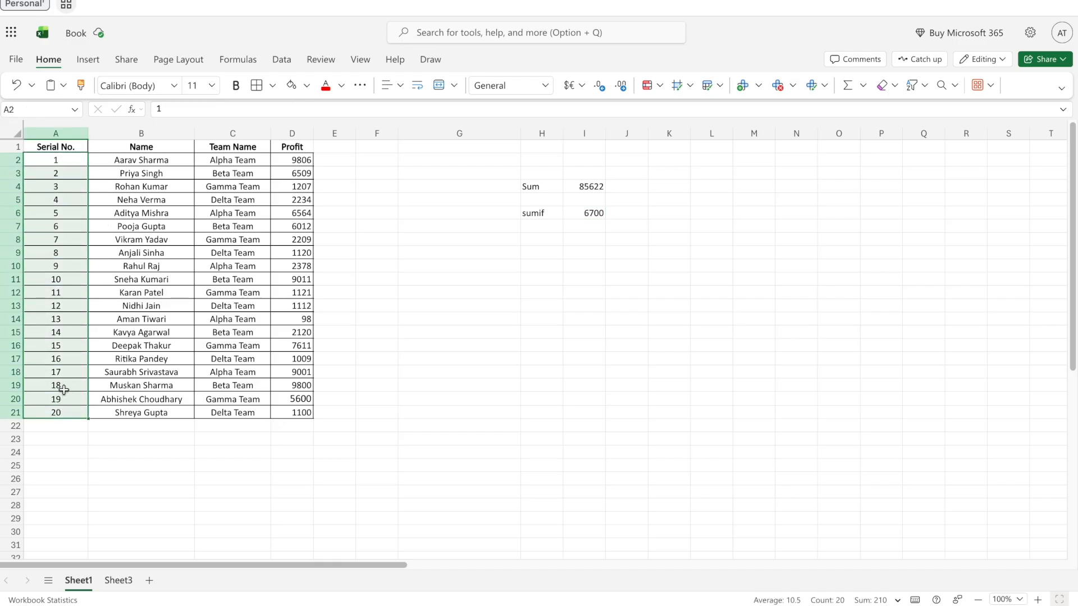
pyautogui.moveTo(63, 394)
pyautogui.mouseDown()
pyautogui.moveTo(58, 409)
pyautogui.moveTo(67, 409)
pyautogui.mouseUp()
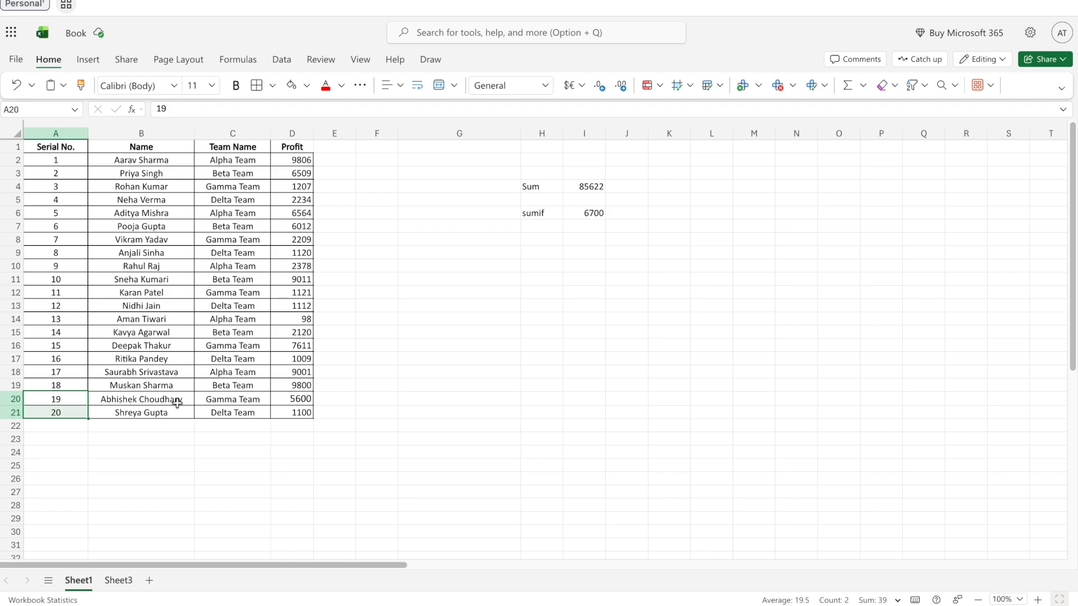
# - Check the profits in D20:D21 belonging to the serial numbers that meet the SUMIF condition
pyautogui.moveTo(300, 400); pyautogui.dragTo(302, 410)
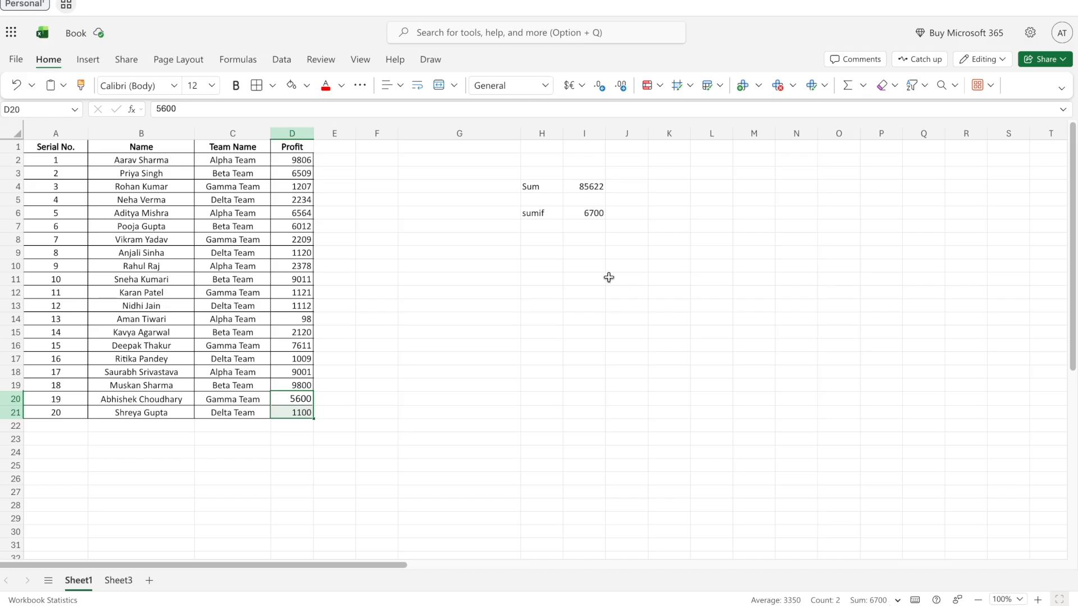
# - Enter =SUMIFS(D2:D21,A2:A21,">18") in cell H8 to total profits for serial numbers above 18
pyautogui.click(537, 239)
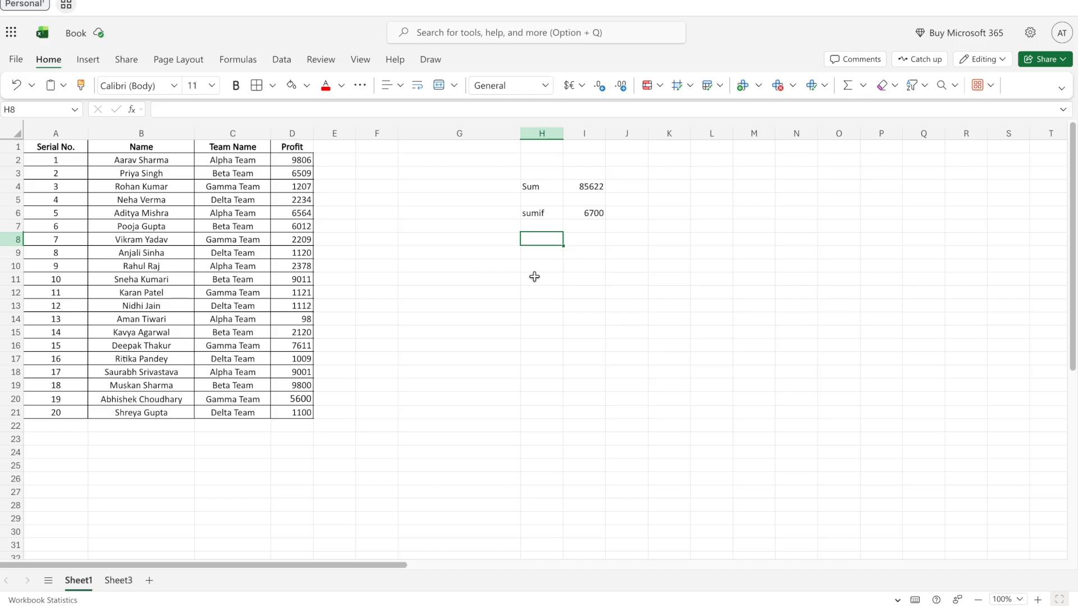
pyautogui.write('=sum ifs')
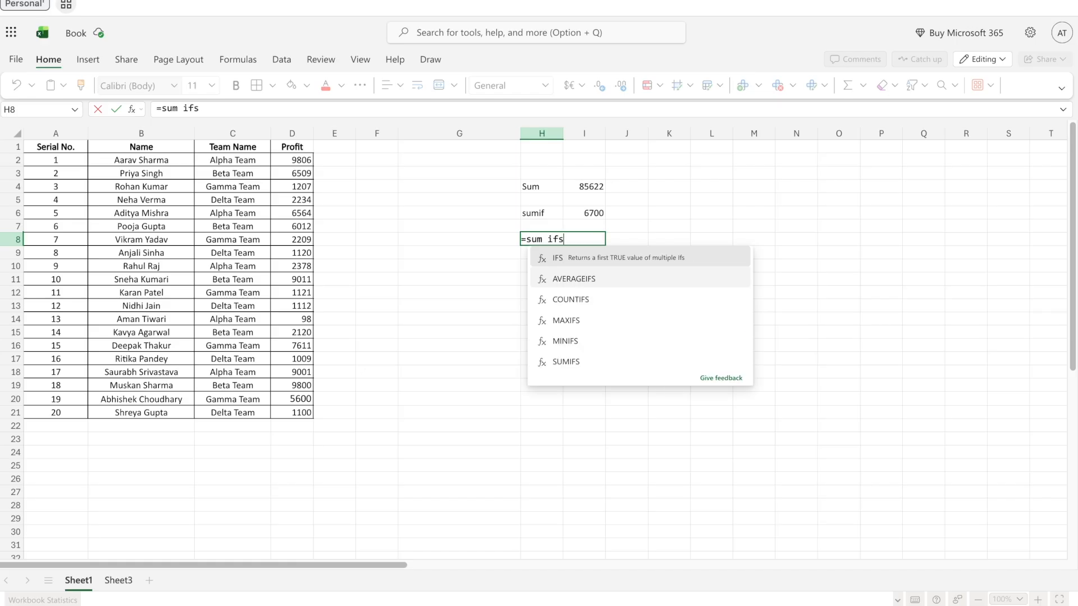
pyautogui.press('BackSpace')
pyautogui.press('BackSpace')
pyautogui.press('BackSpace')
pyautogui.press('BackSpace')
pyautogui.write('i')
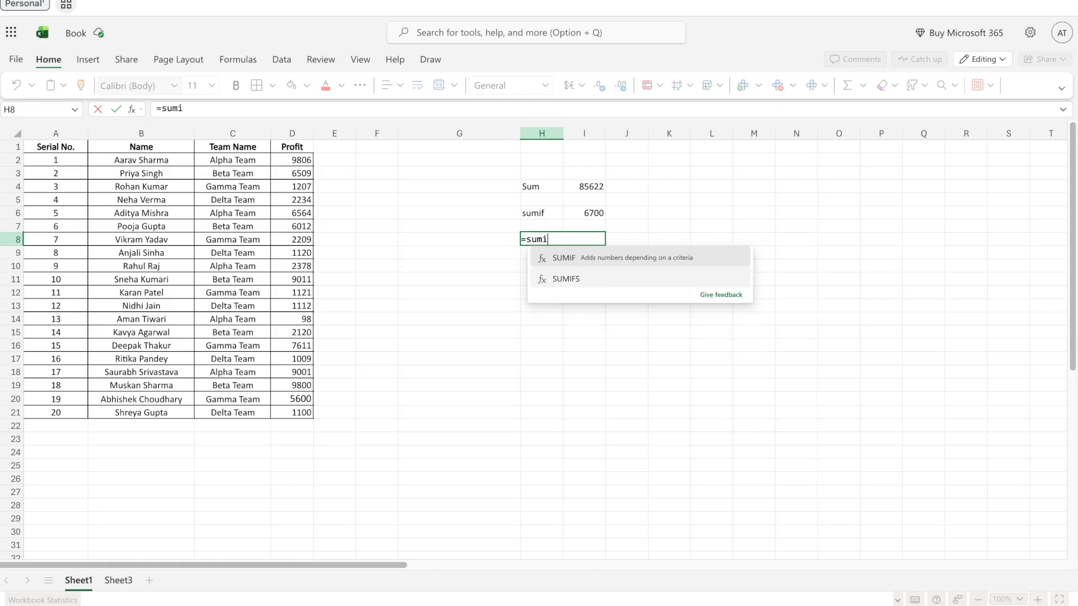
pyautogui.write('fs')
pyautogui.press('Tab')
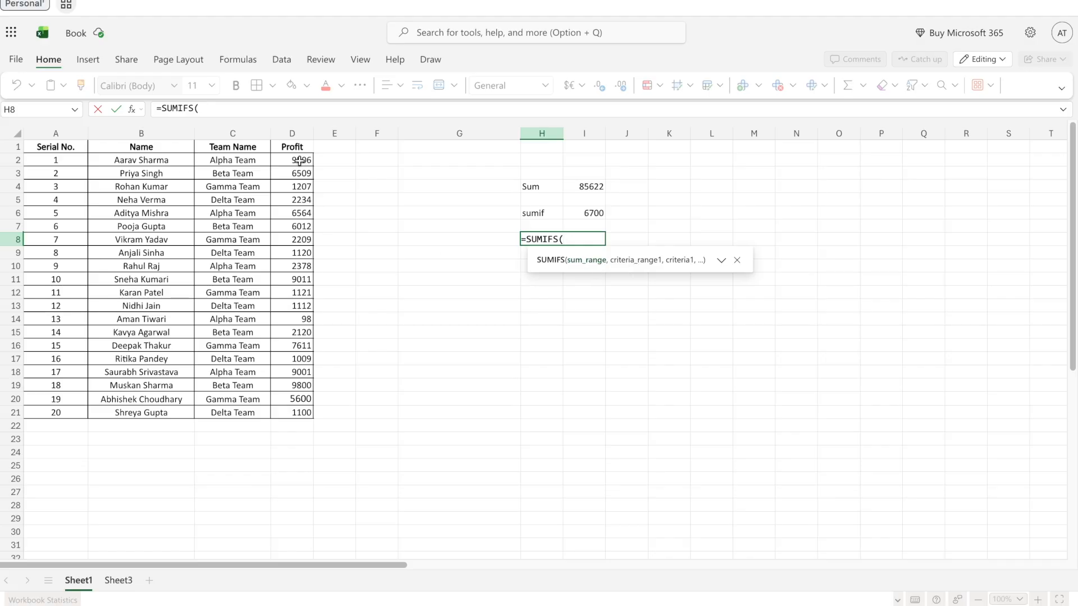
pyautogui.moveTo(299, 159); pyautogui.dragTo(297, 411)
pyautogui.write(',')
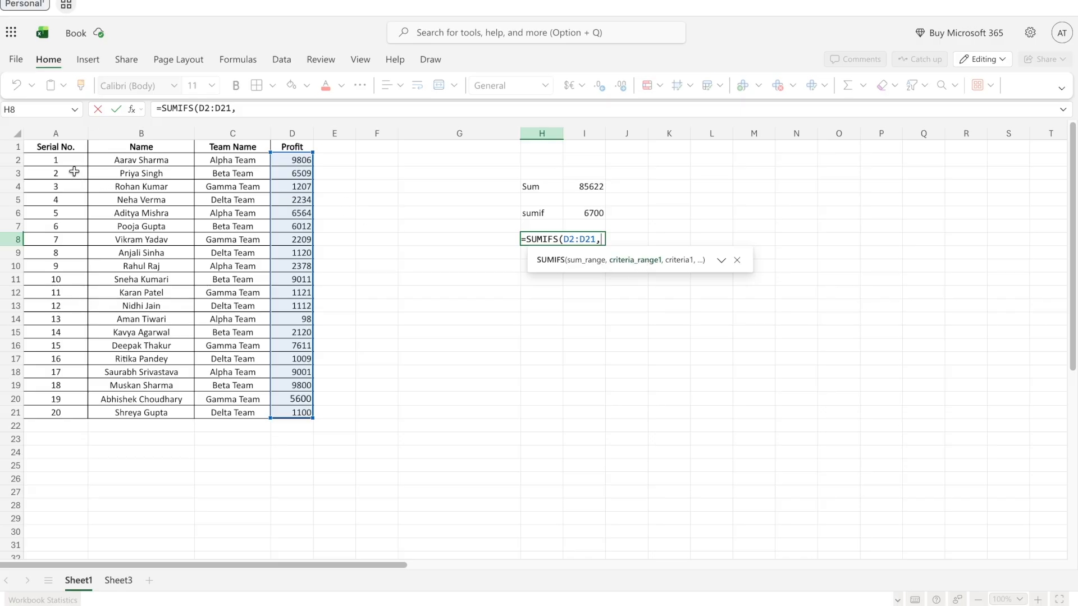
pyautogui.moveTo(65, 159); pyautogui.dragTo(56, 415)
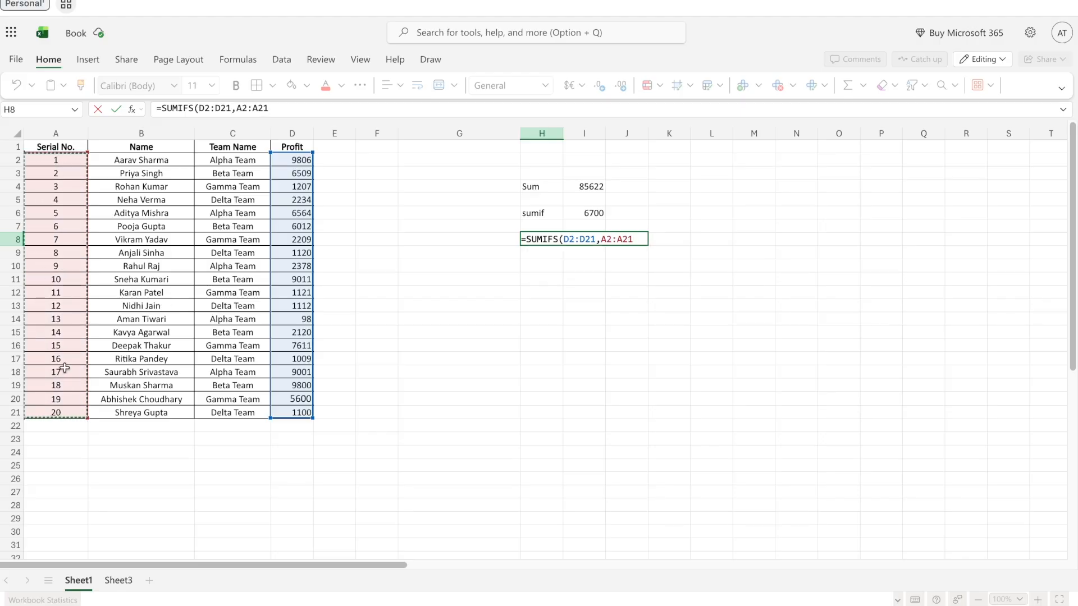
pyautogui.write(',')
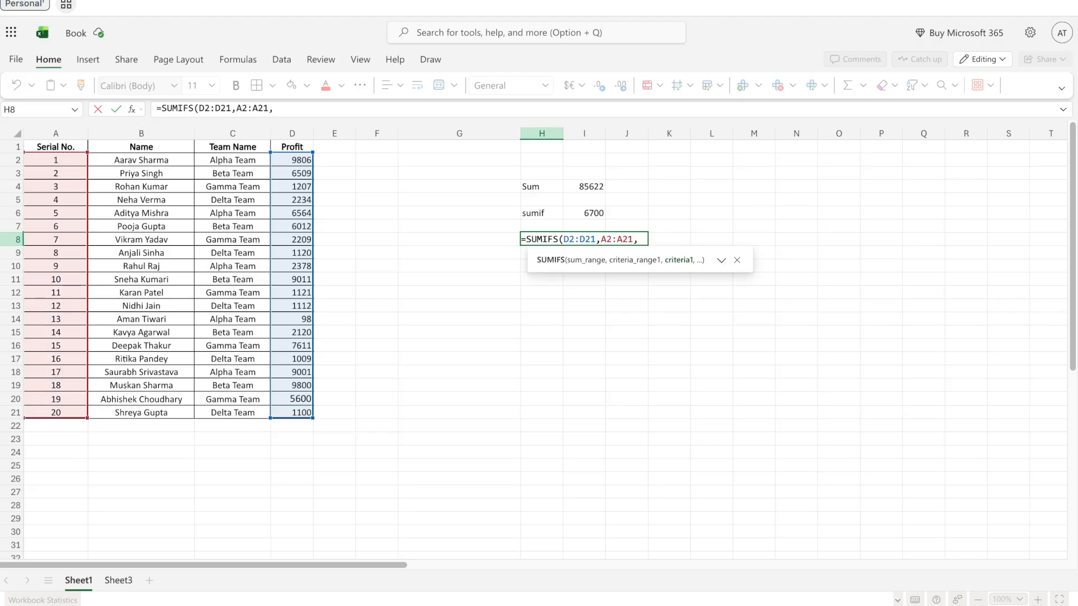
pyautogui.write('">18")')
pyautogui.press('Return')
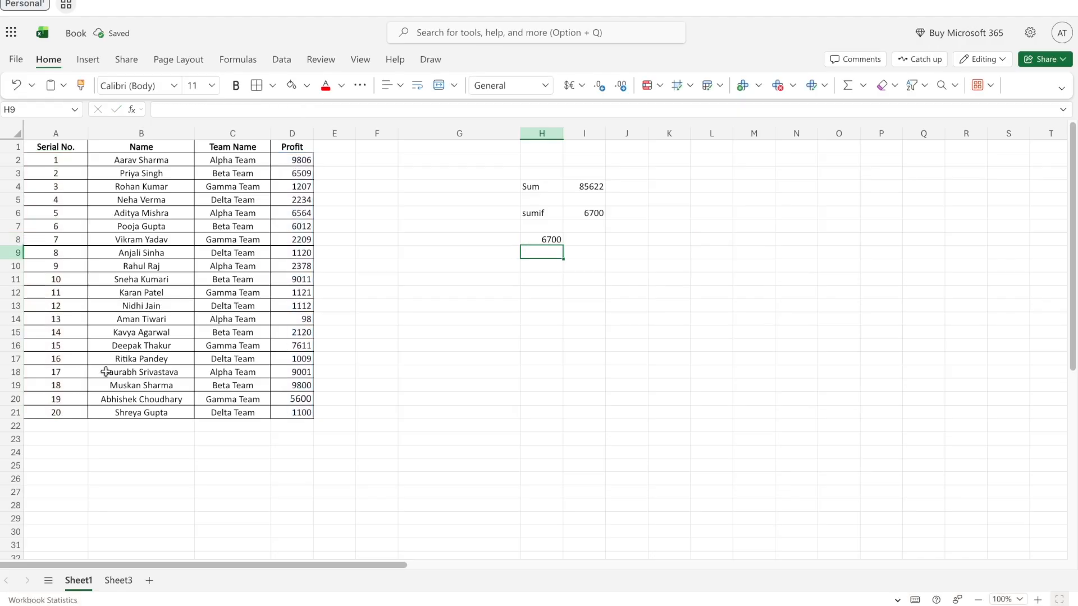
# - Clear the SUMIFS formula from cell H8
pyautogui.click(528, 243)
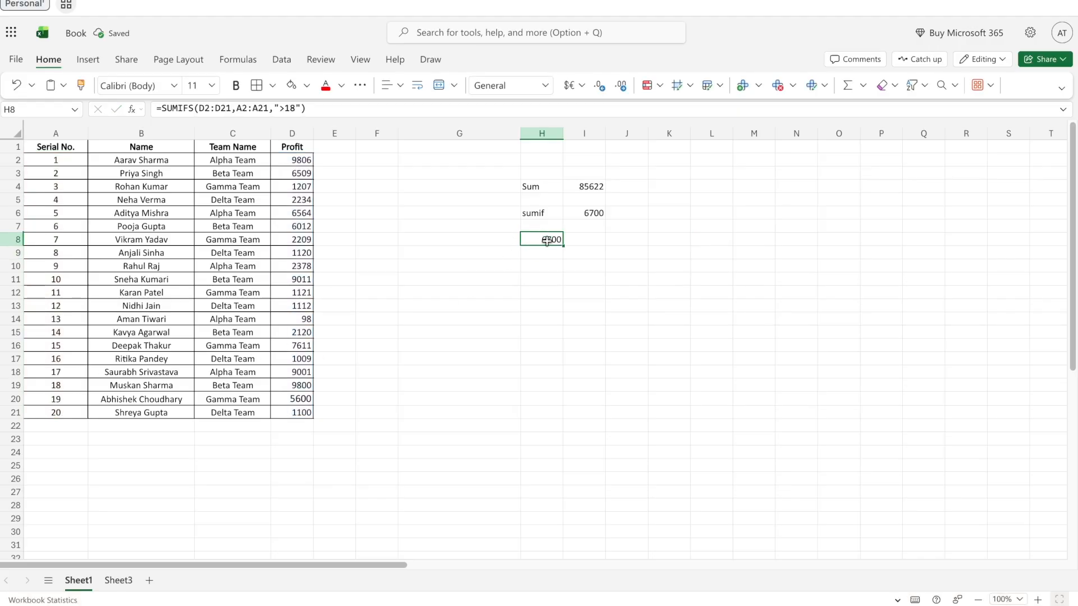
pyautogui.press('Down')
pyautogui.click(559, 241)
pyautogui.write('x')
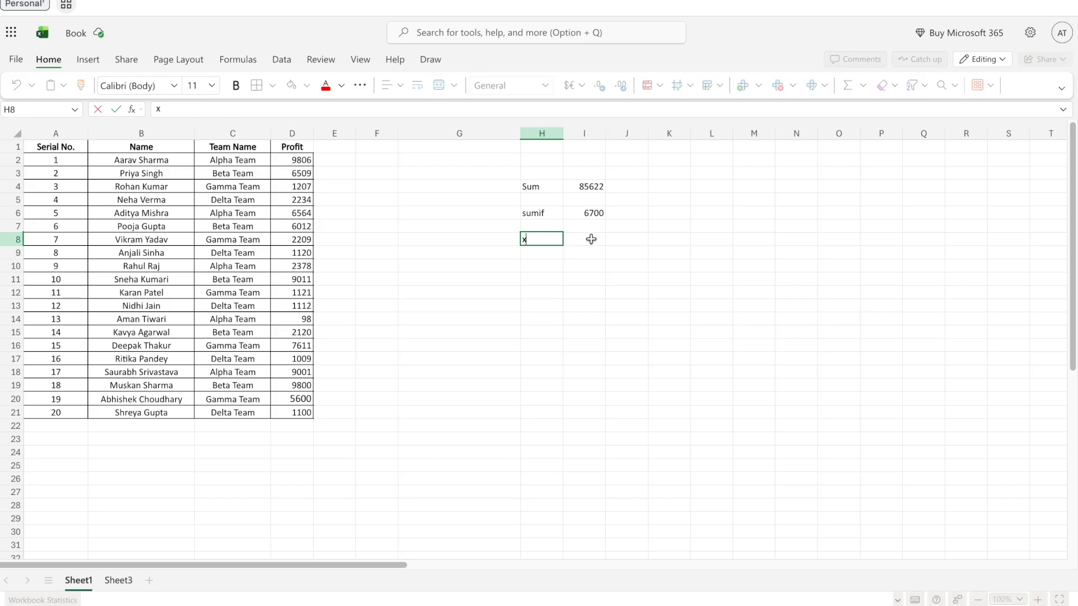
pyautogui.press('BackSpace')
# - Enter =SUMIFS(D2:D21,A2:A21,">18") in cell I8 to total profits for serial numbers above 18
pyautogui.click(584, 243)
pyautogui.write('=')
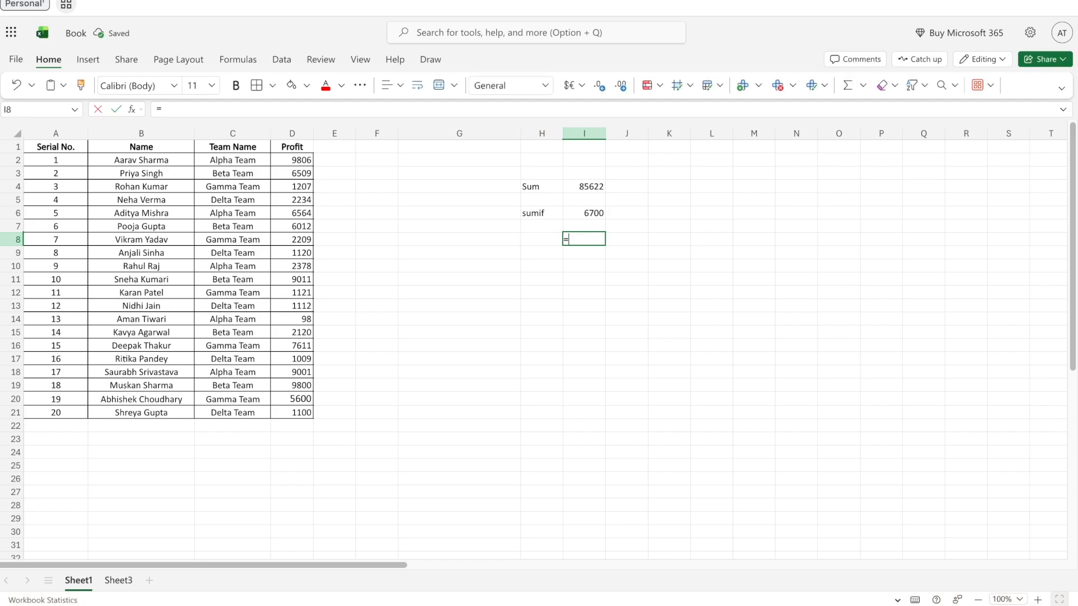
pyautogui.write('sumifs')
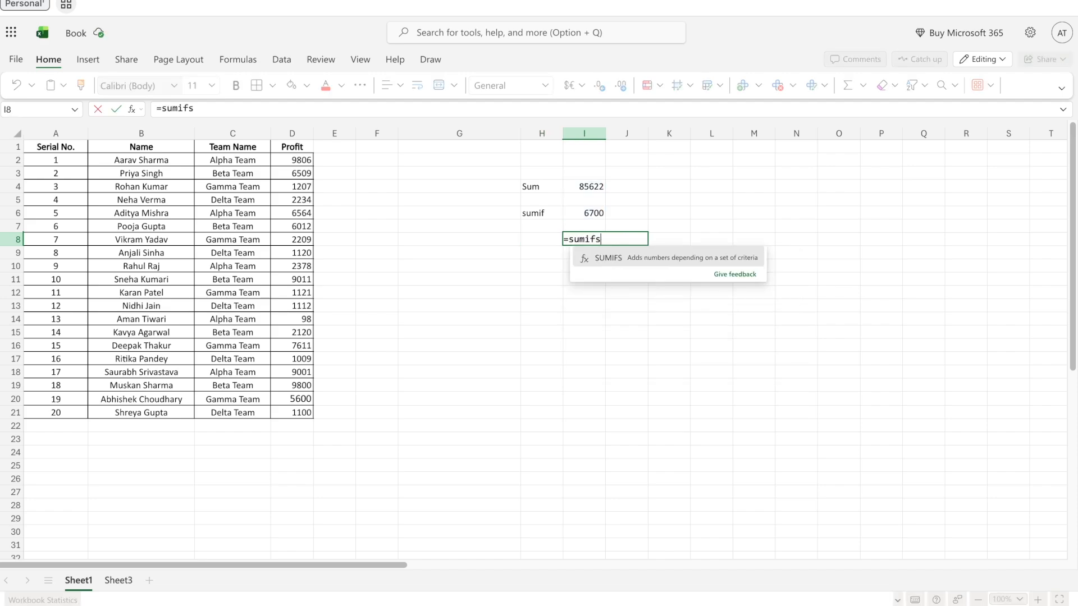
pyautogui.press('Tab')
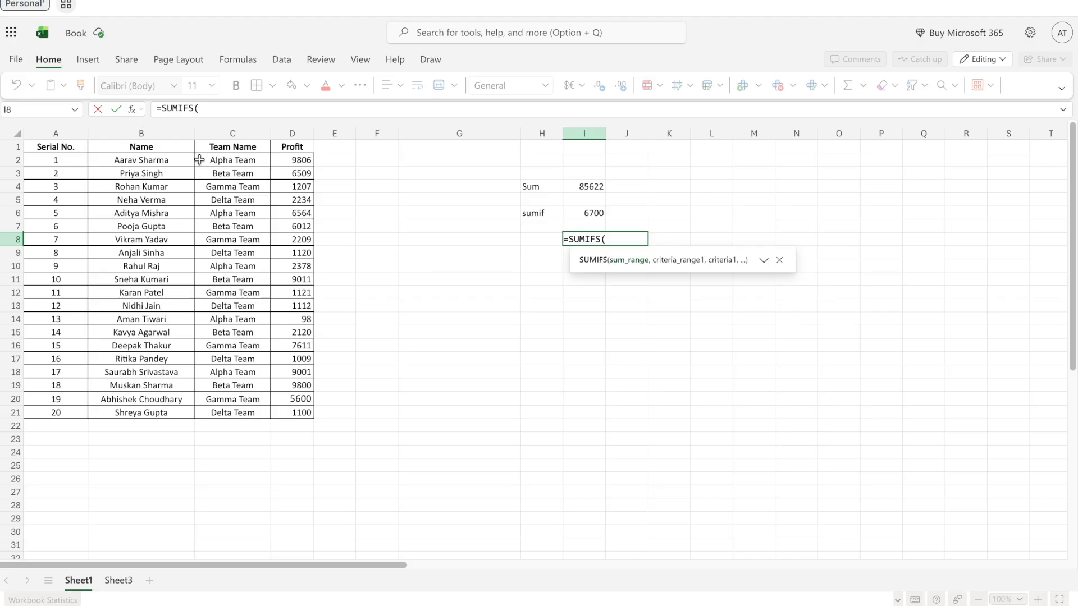
pyautogui.moveTo(291, 160); pyautogui.dragTo(287, 413)
pyautogui.write(',')
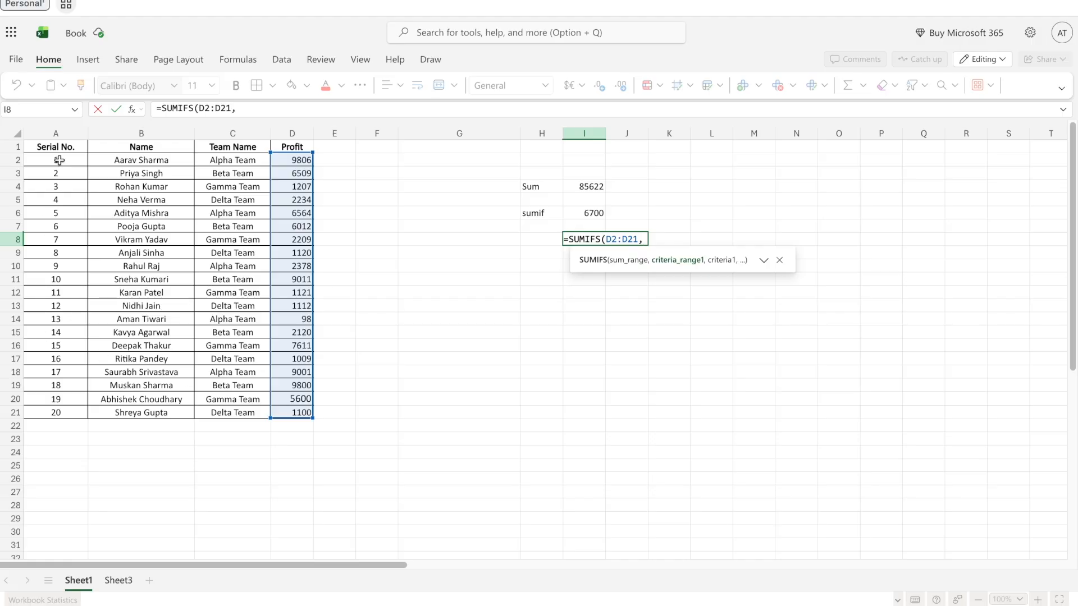
pyautogui.moveTo(59, 160); pyautogui.dragTo(56, 415)
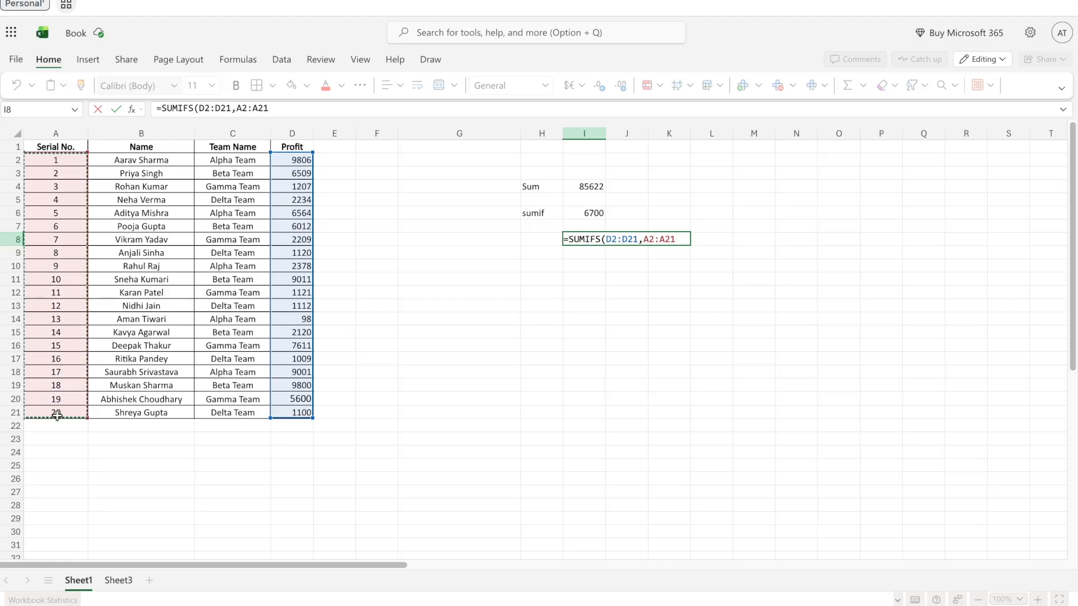
pyautogui.write(',')
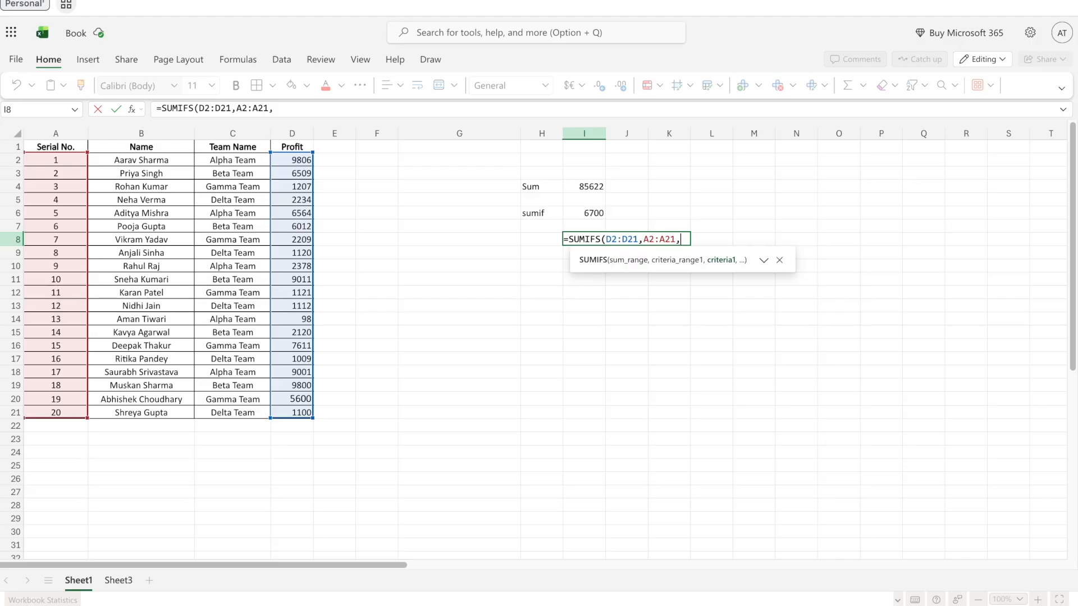
pyautogui.write('">18")')
pyautogui.press('Return')
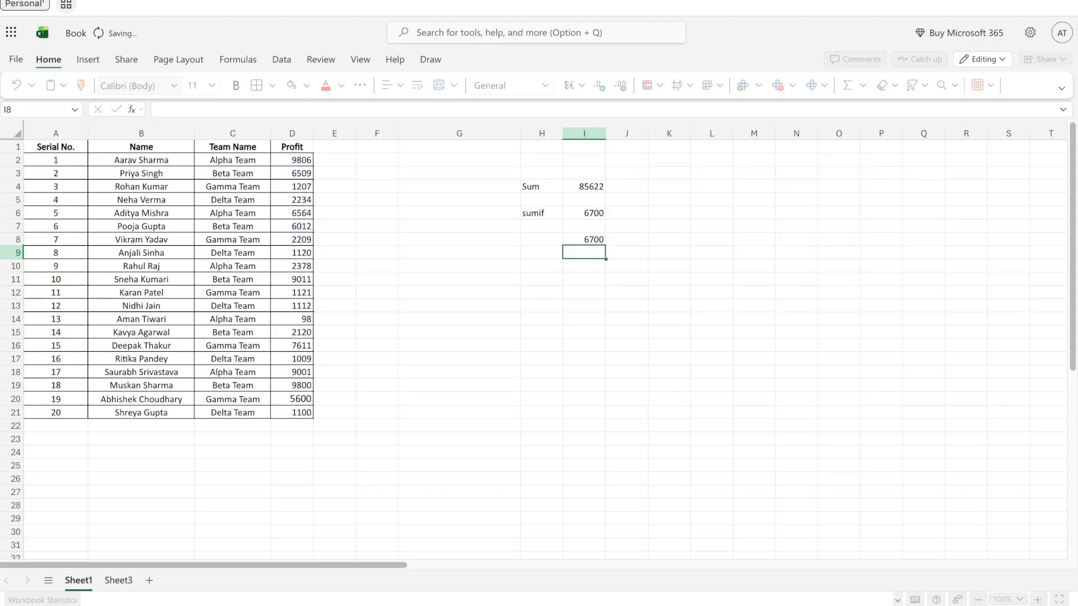
# - Enter the label Sumifs in cell H8 beside the SUMIFS formula
pyautogui.click(542, 238)
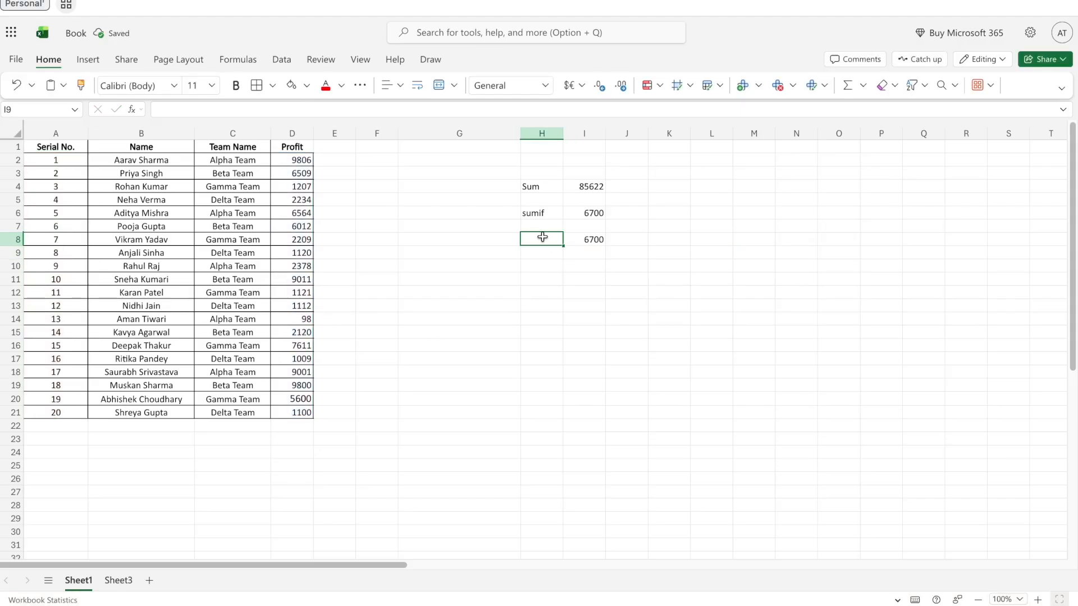
pyautogui.write('Sumifs')
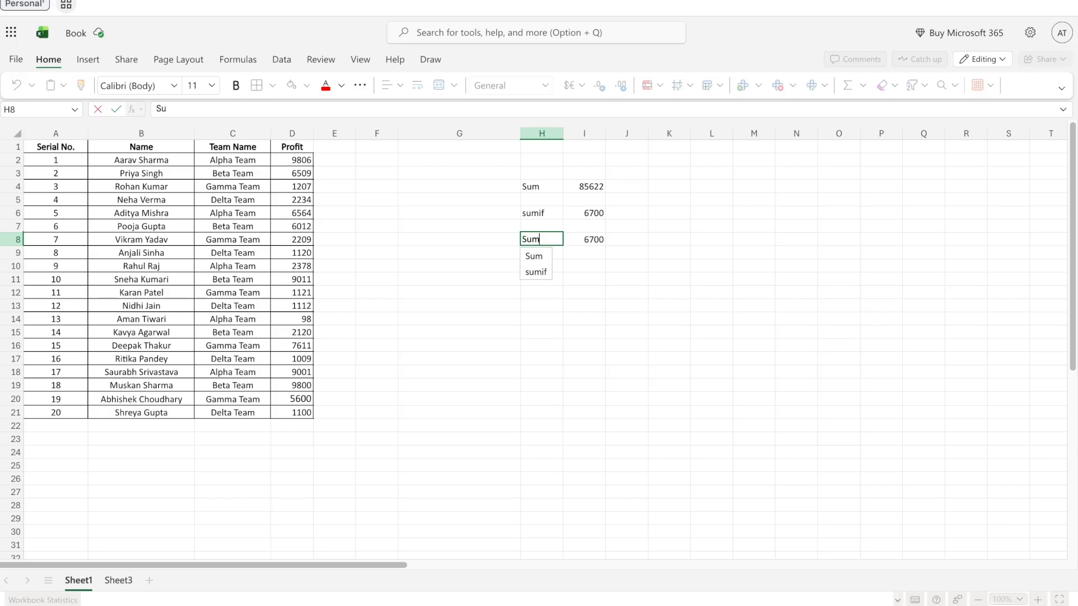
pyautogui.press('Return')
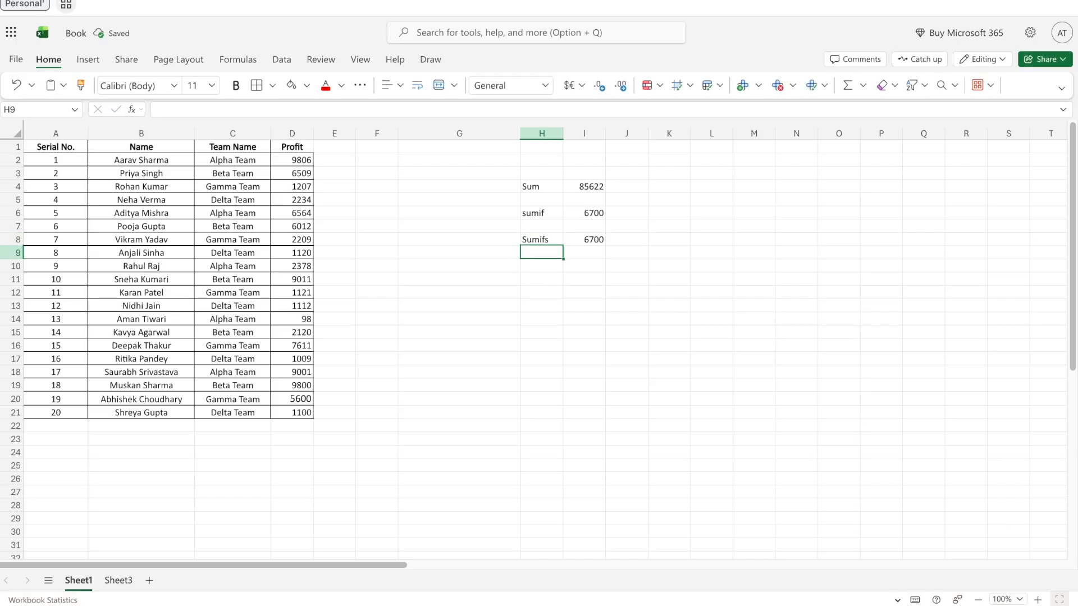
# - Compare the labelled SUMIF formula in I6 with the SUMIFS formula in I8
pyautogui.click(598, 238)
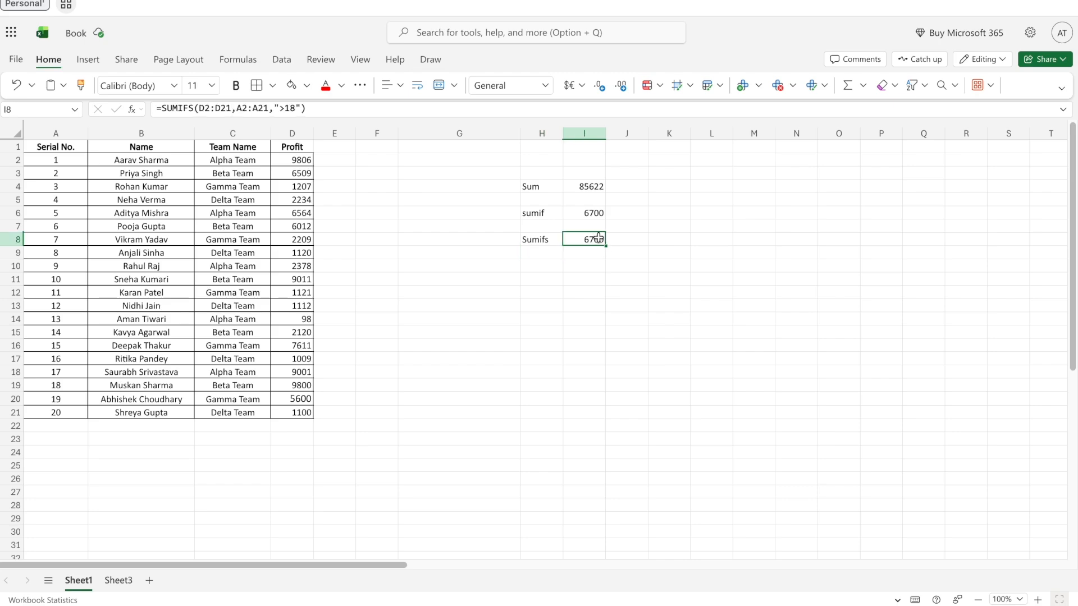
pyautogui.click(537, 212)
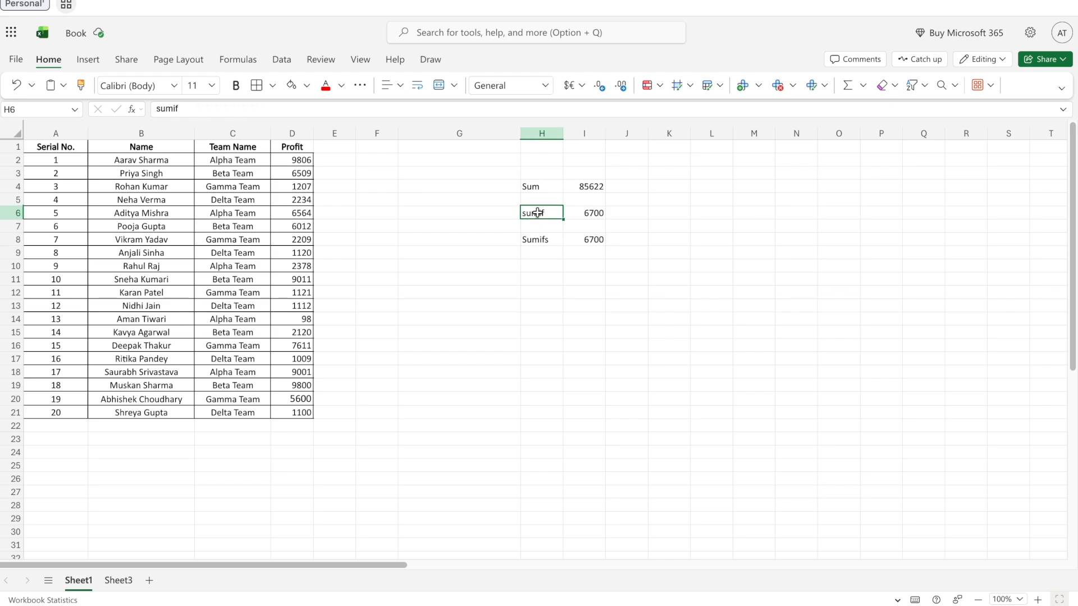
pyautogui.click(593, 212)
pyautogui.click(542, 241)
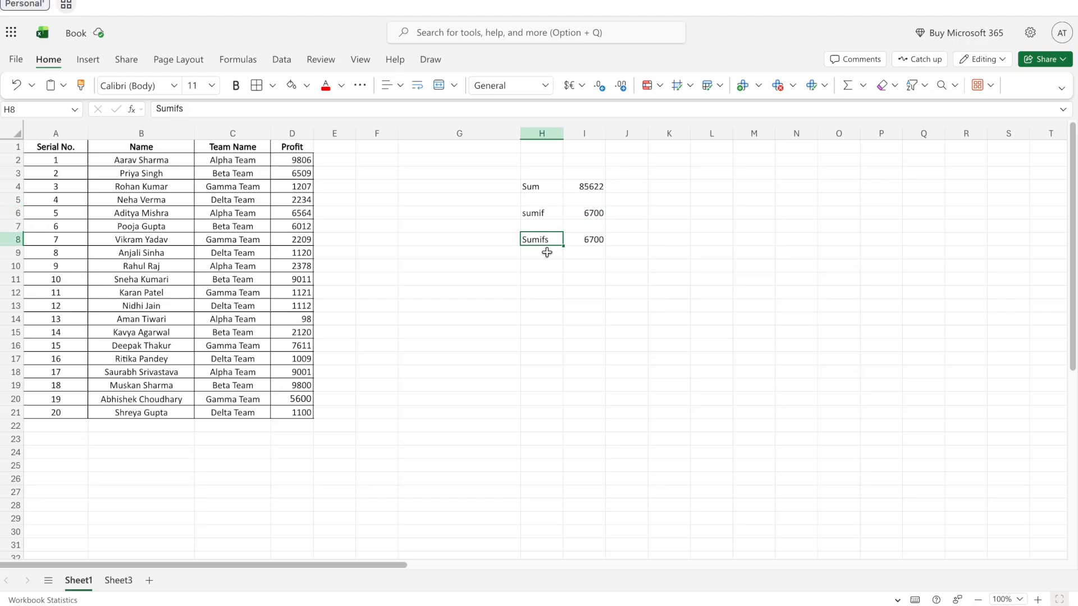
# - Extend the SUMIFS formula in I8 with the Team Name range C2:C21 and the second criterion "Gamma Team"
pyautogui.click(598, 240)
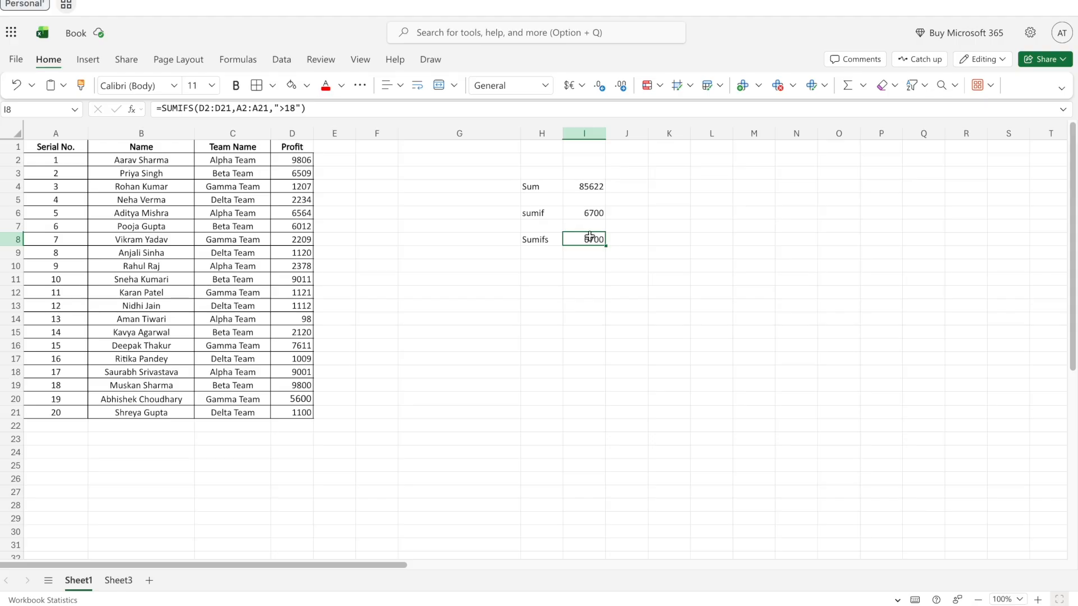
pyautogui.moveTo(237, 109); pyautogui.dragTo(268, 108)
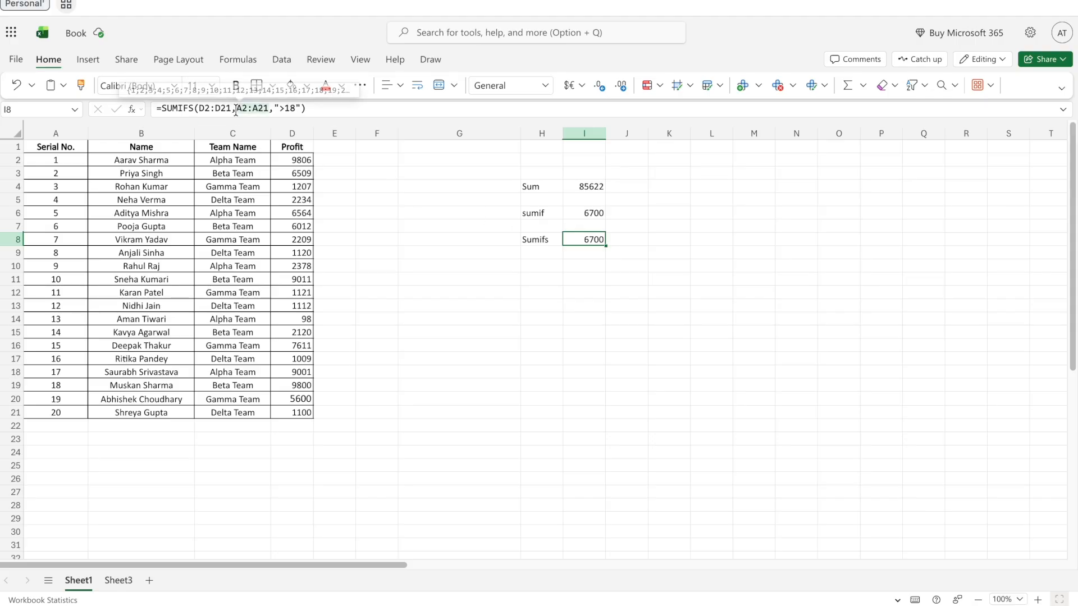
pyautogui.click(300, 108)
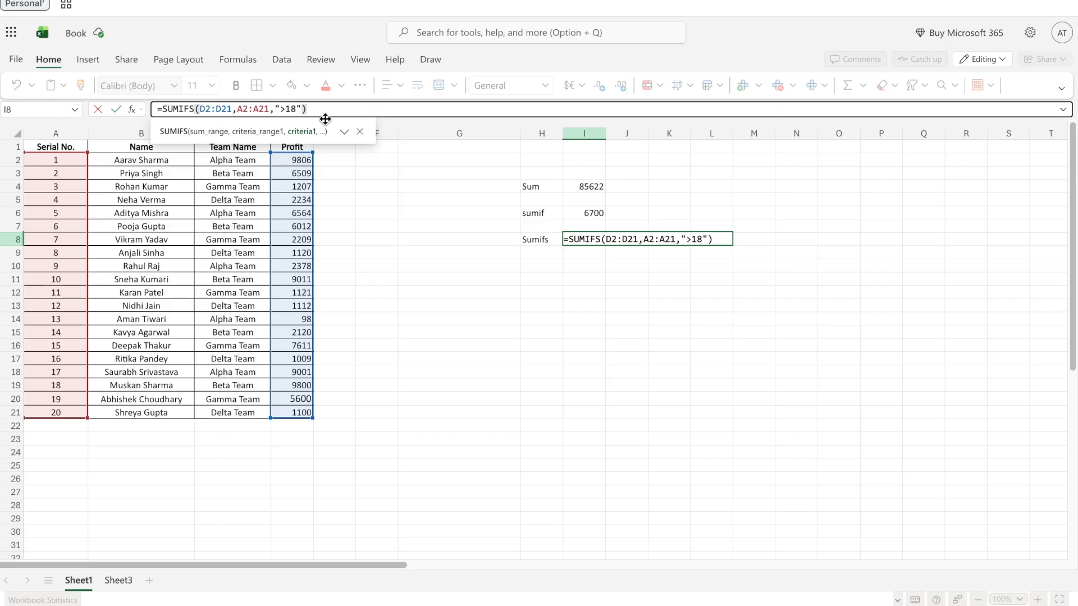
pyautogui.click(306, 109)
pyautogui.write(',')
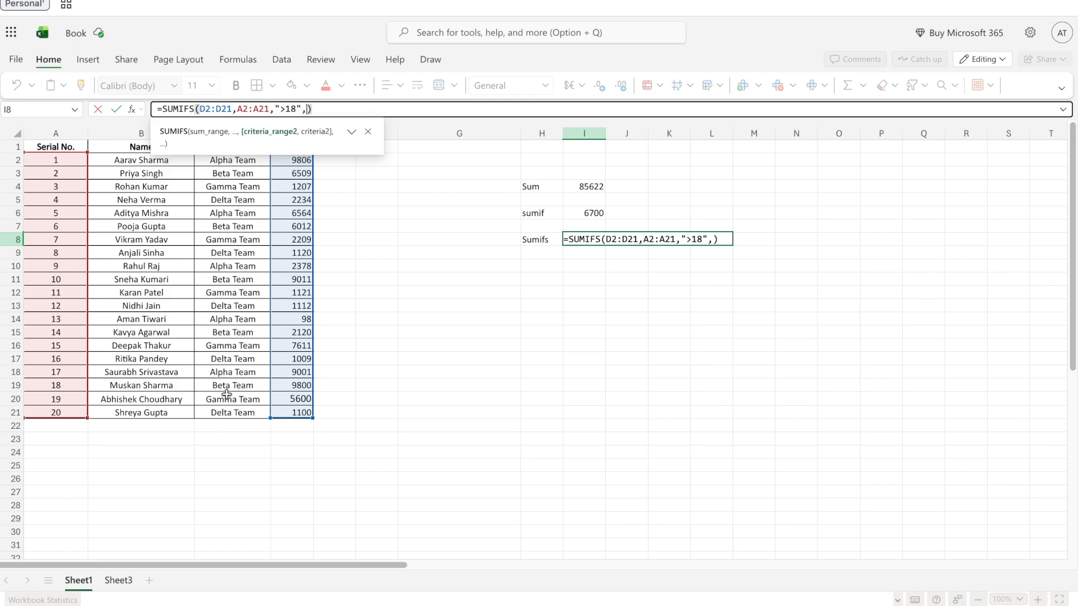
pyautogui.moveTo(221, 412); pyautogui.dragTo(225, 162)
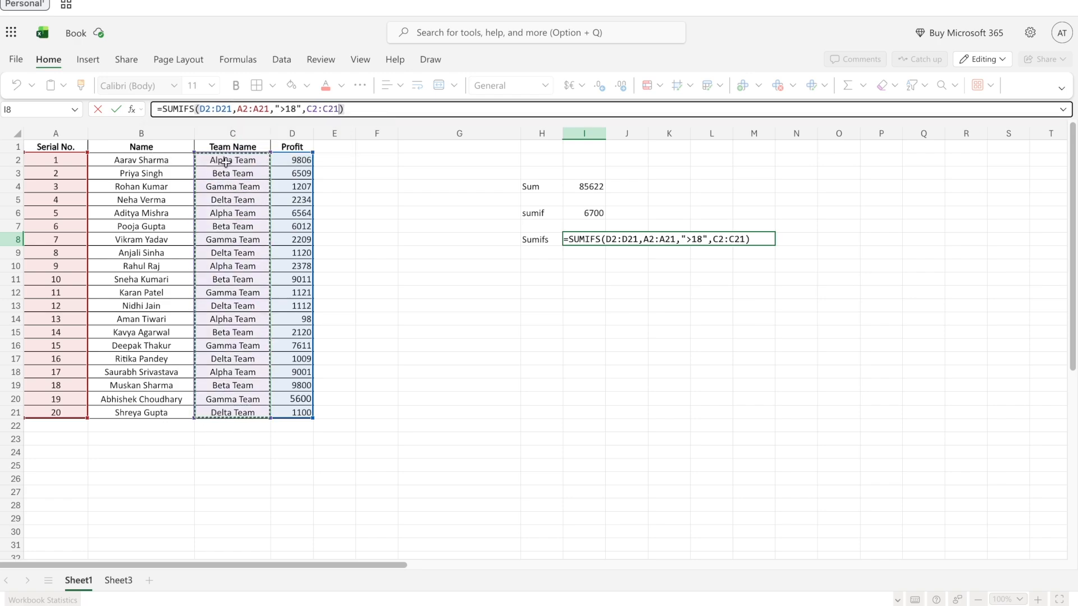
pyautogui.write(',.')
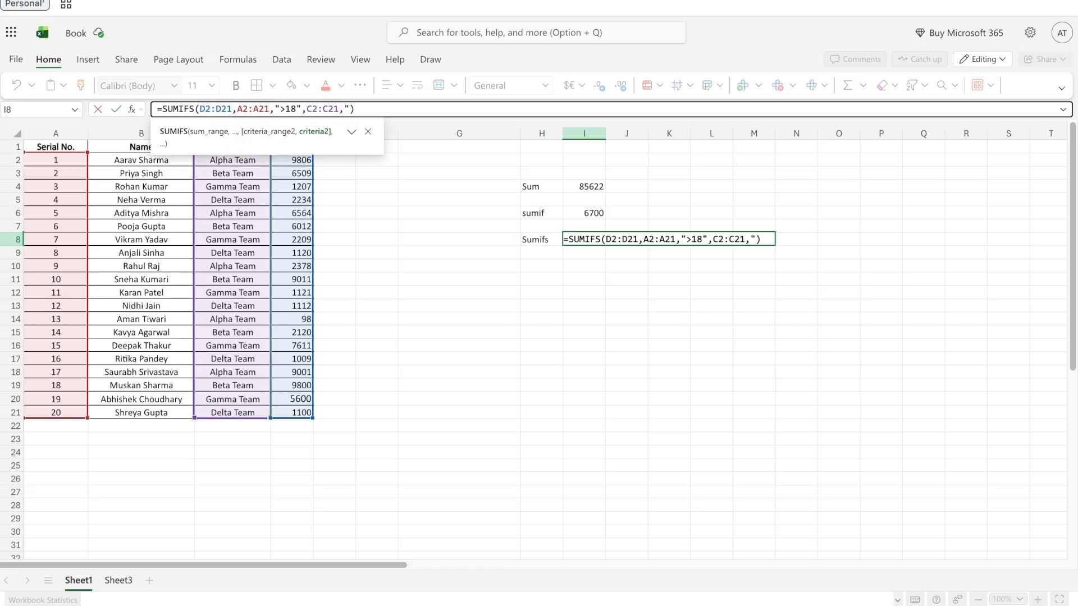
pyautogui.press('capslock')
pyautogui.write('Gamma Team"')
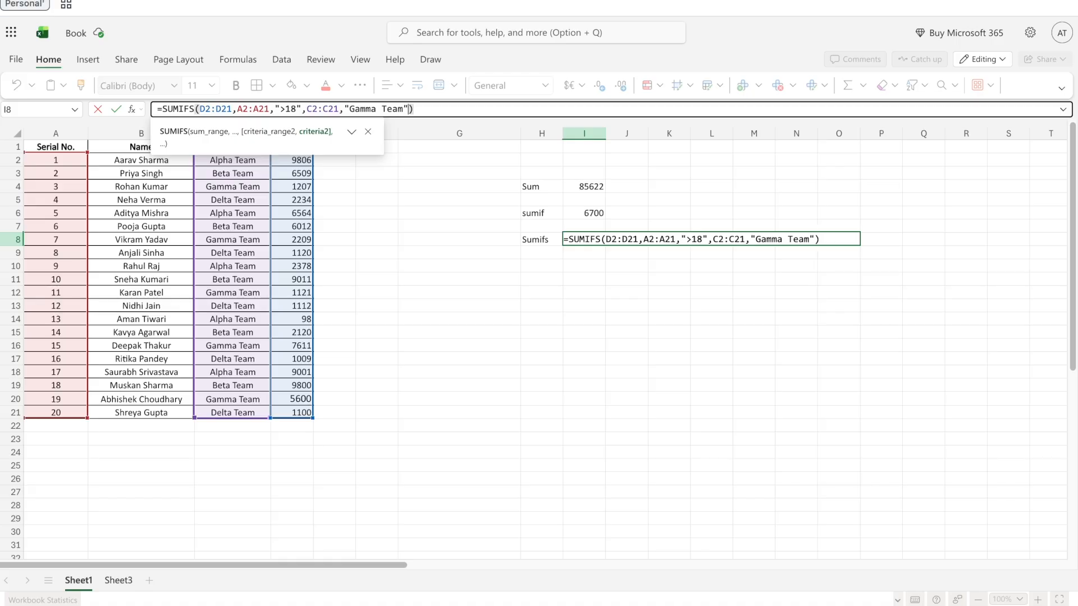
pyautogui.press('Return')
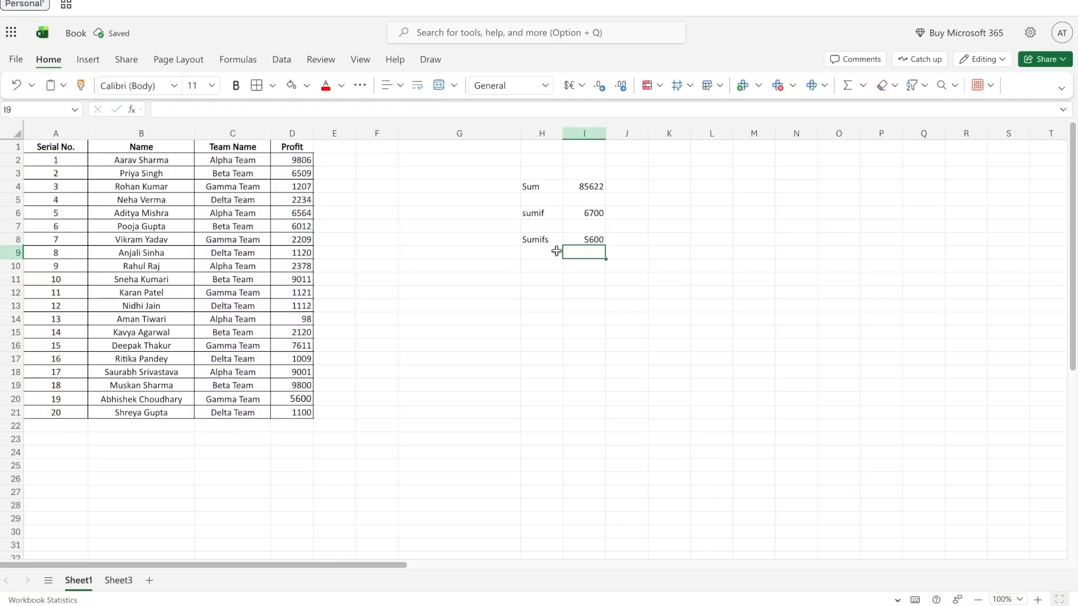
# - Check the SUMIFS formula in I8 against rows 20 and 21, focusing on the team and profit in row 20
pyautogui.click(586, 241)
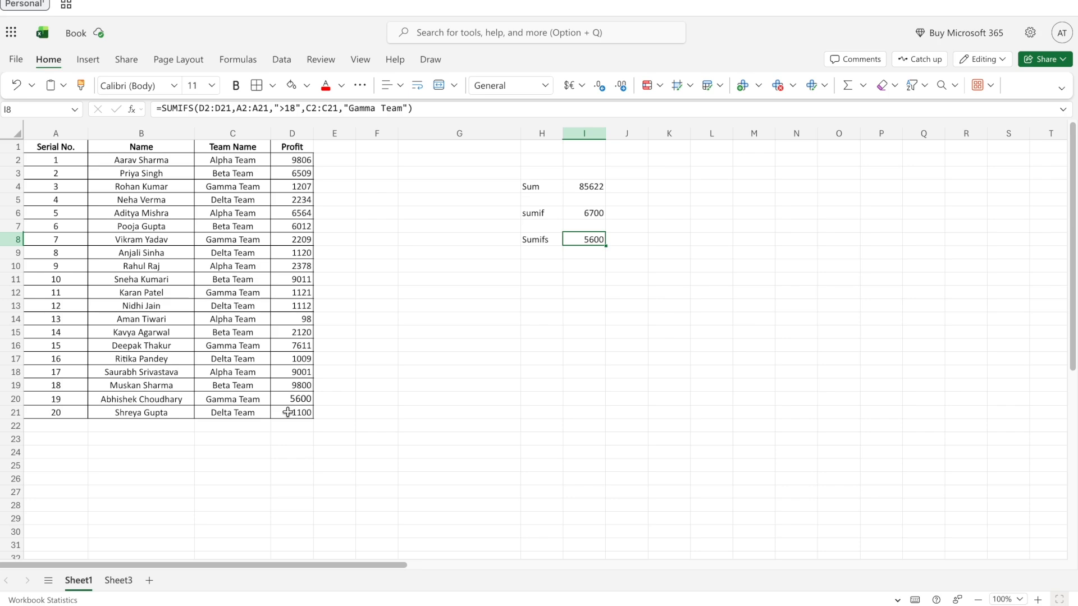
pyautogui.moveTo(61, 160); pyautogui.dragTo(290, 411)
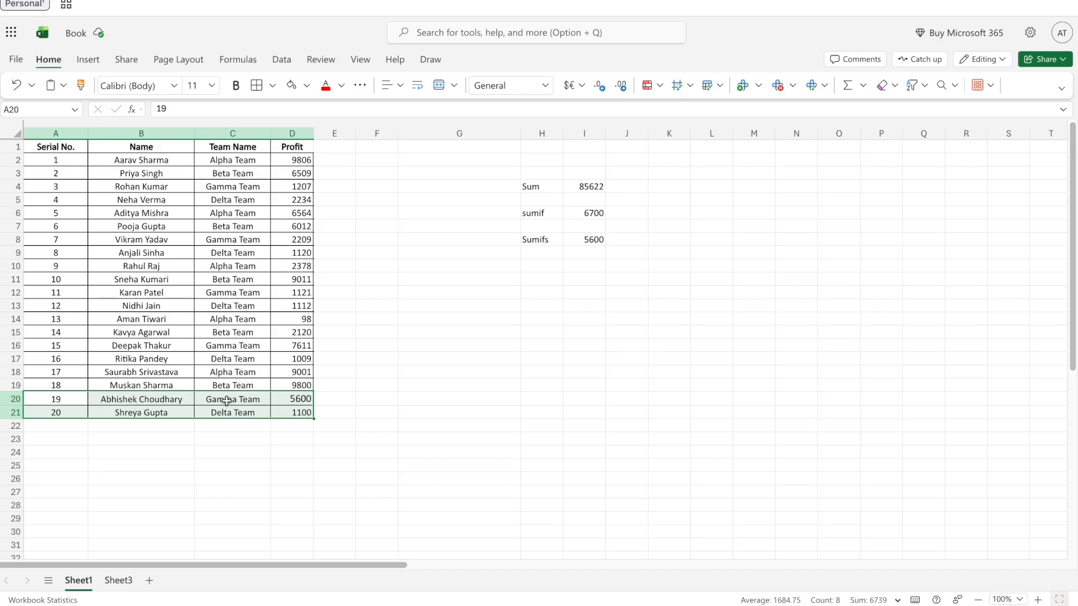
pyautogui.click(247, 401)
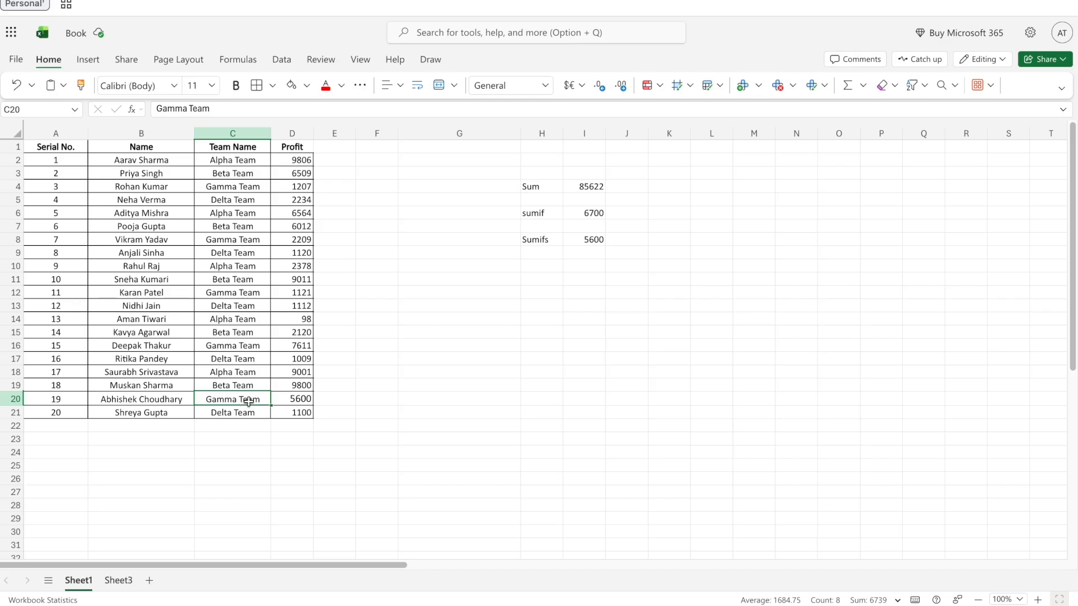
pyautogui.click(298, 399)
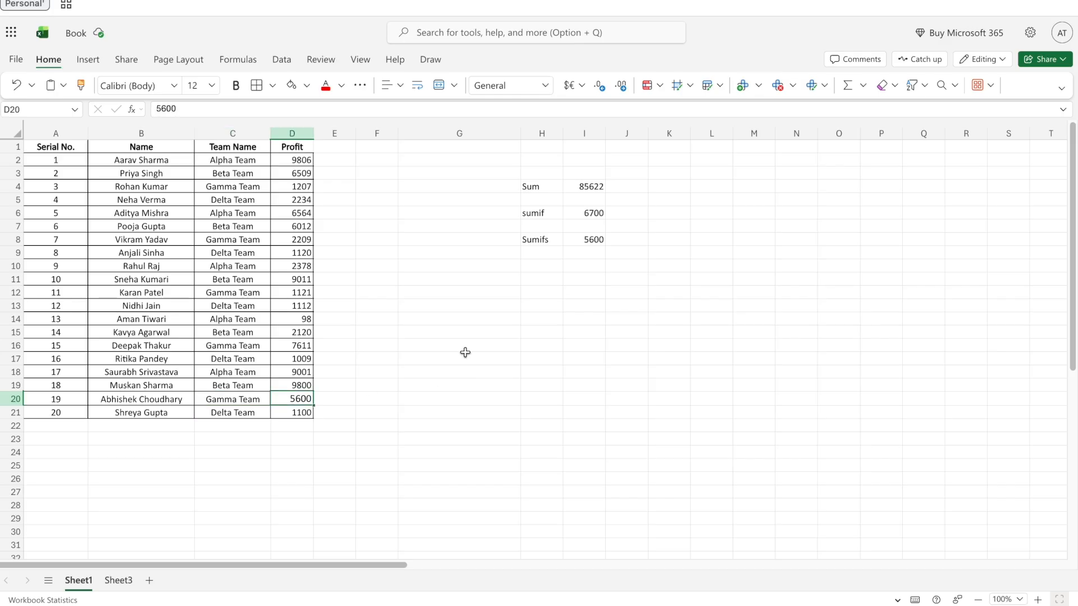
# - Review the SUM, SUMIF and SUMIFS formulas in I4, I6 and I8 along with the sumif and Sumifs labels
pyautogui.click(583, 240)
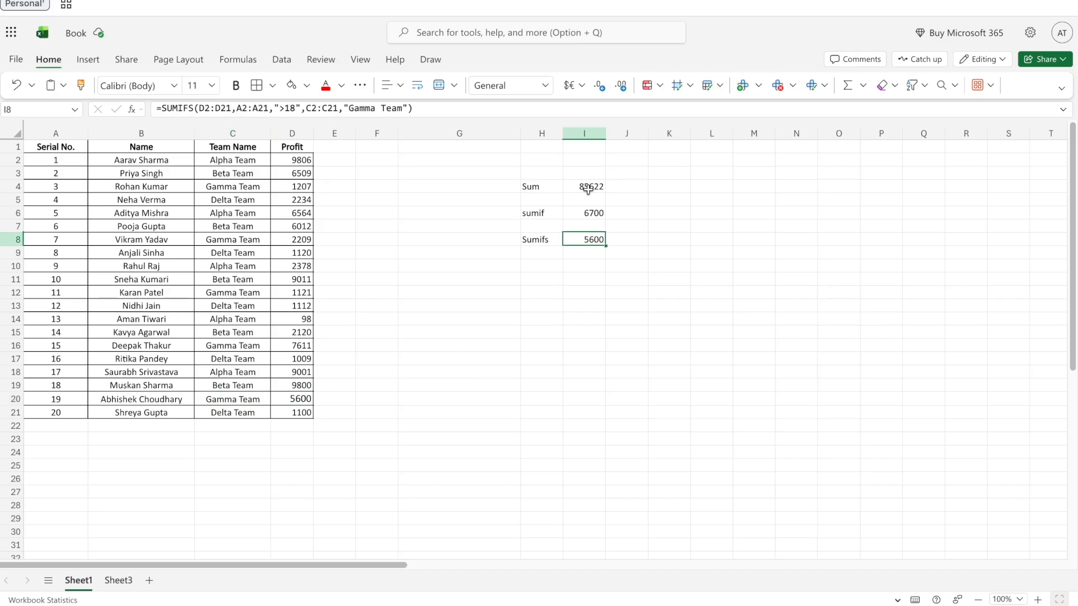
pyautogui.click(586, 186)
pyautogui.click(589, 212)
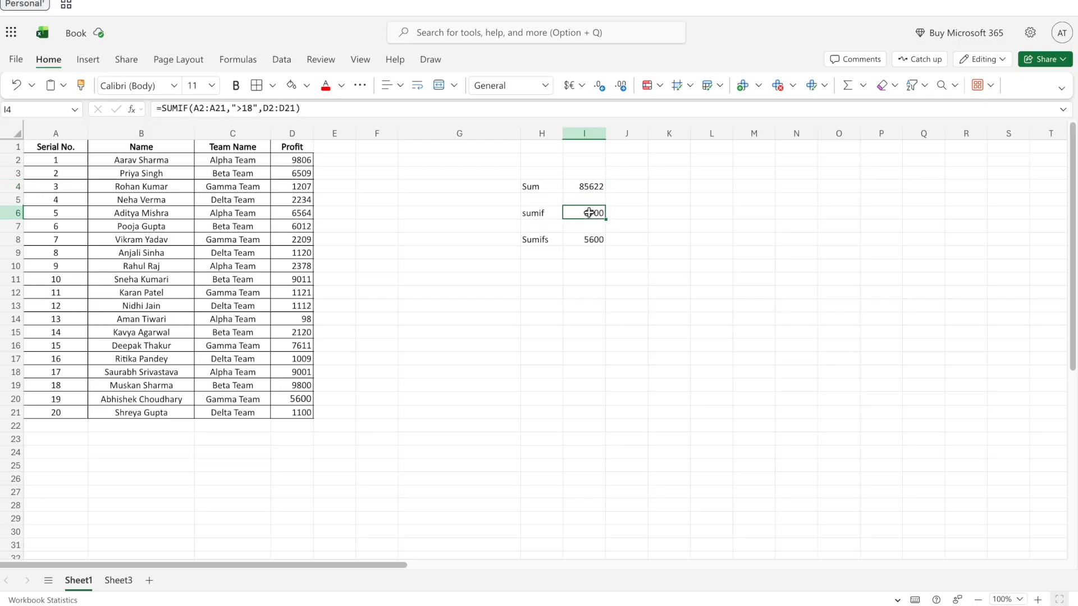
pyautogui.click(534, 212)
pyautogui.click(543, 241)
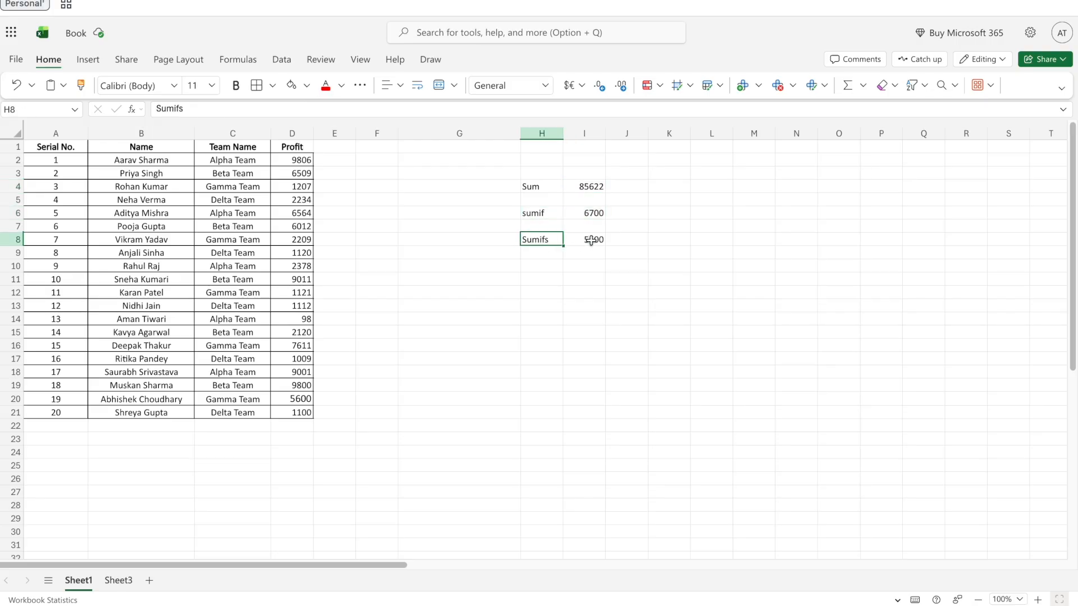